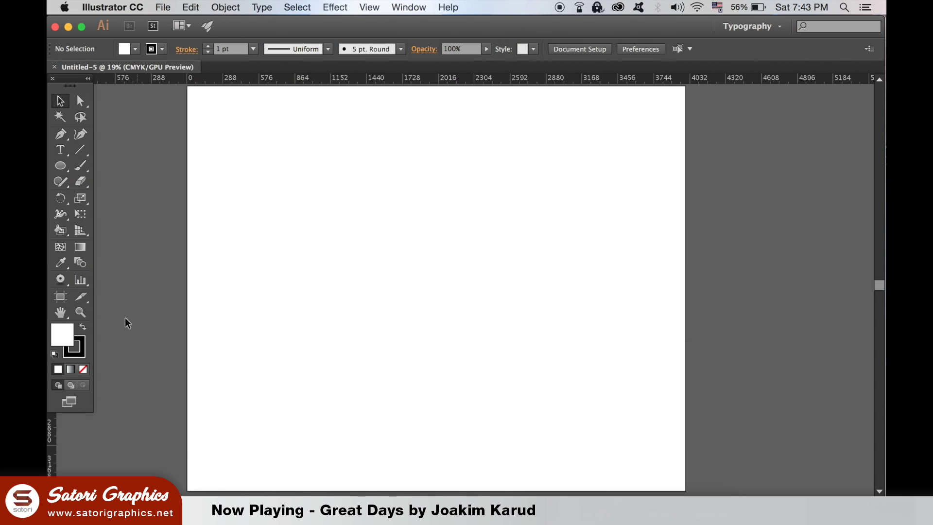
Step: Set the fill to black and the stroke to None
left_click(83, 328)
left_click(82, 360)
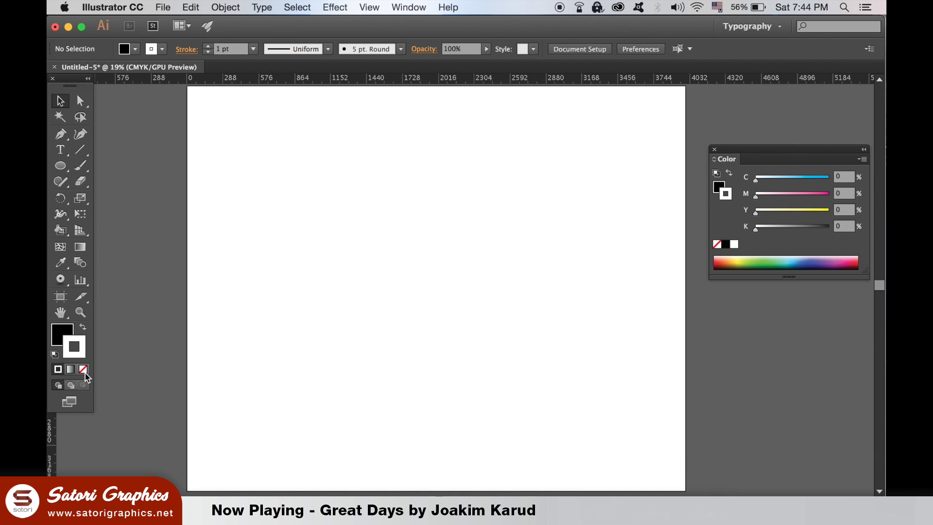
left_click(83, 369)
left_click(64, 328)
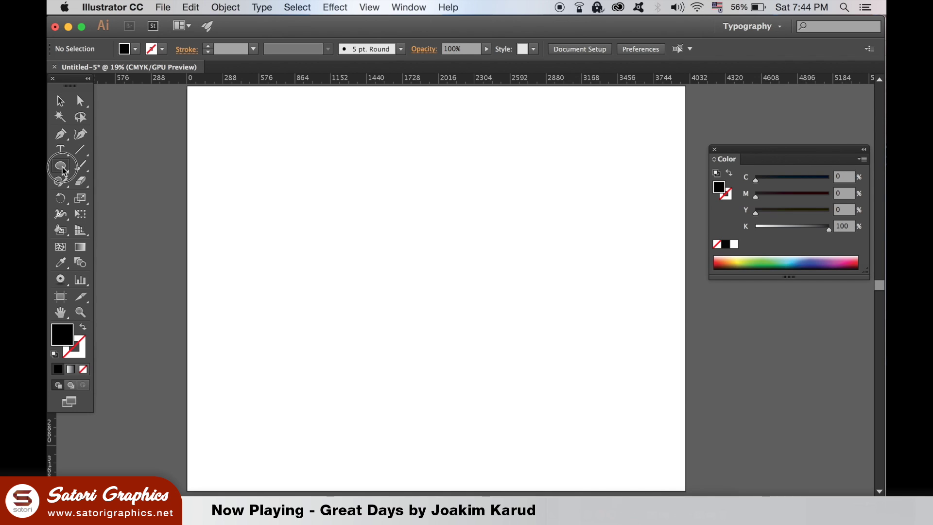
Step: Draw a tall narrow black rectangle on the artboard
left_click_drag(60, 165, 120, 171)
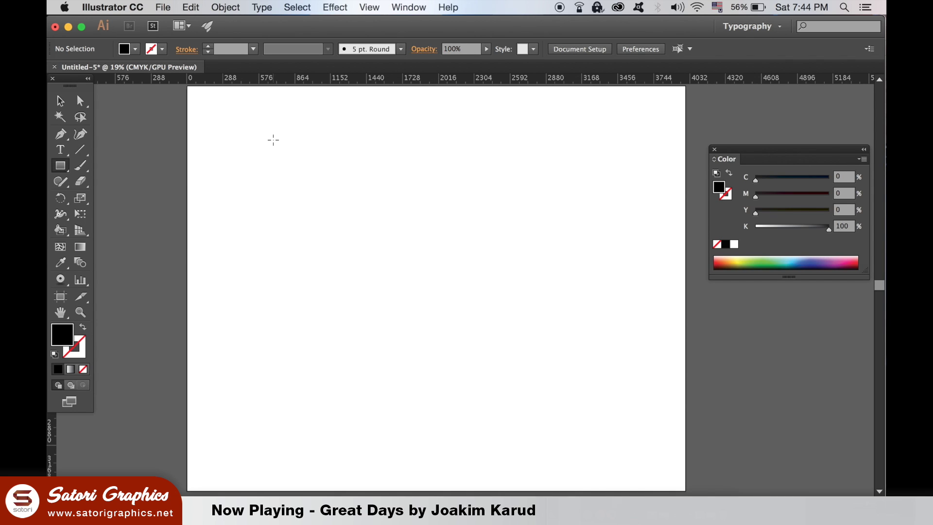
left_click_drag(273, 140, 306, 316)
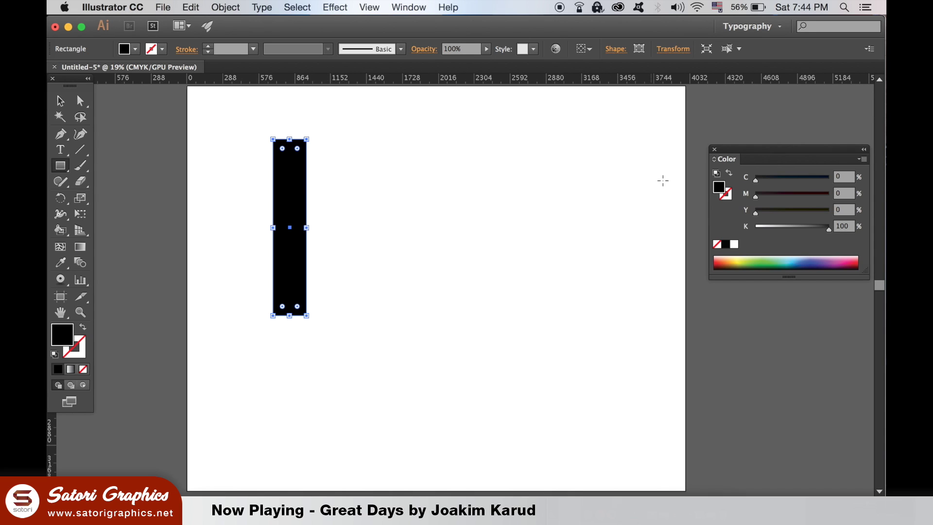
left_click(715, 150)
Step: Alt-drag a duplicate of the bar off the artboard's left edge
left_click(60, 100)
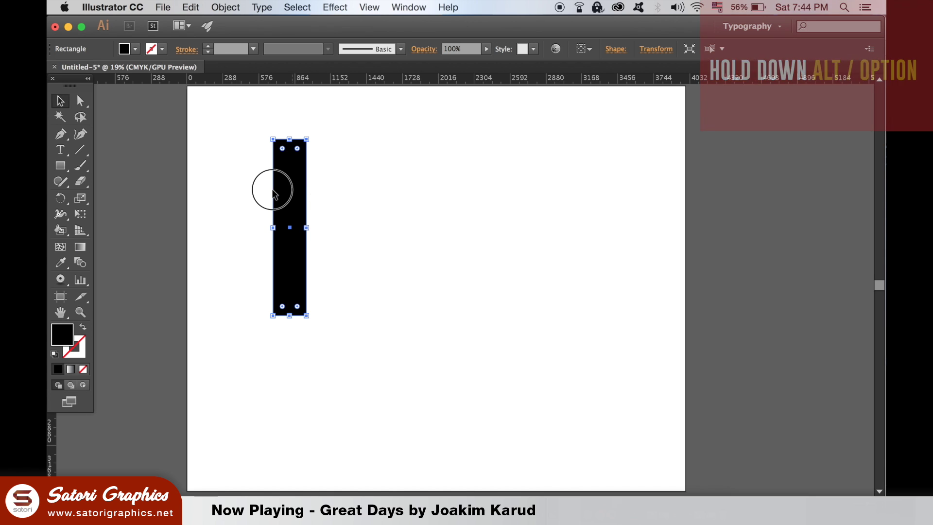
left_click_drag(270, 188, 157, 190)
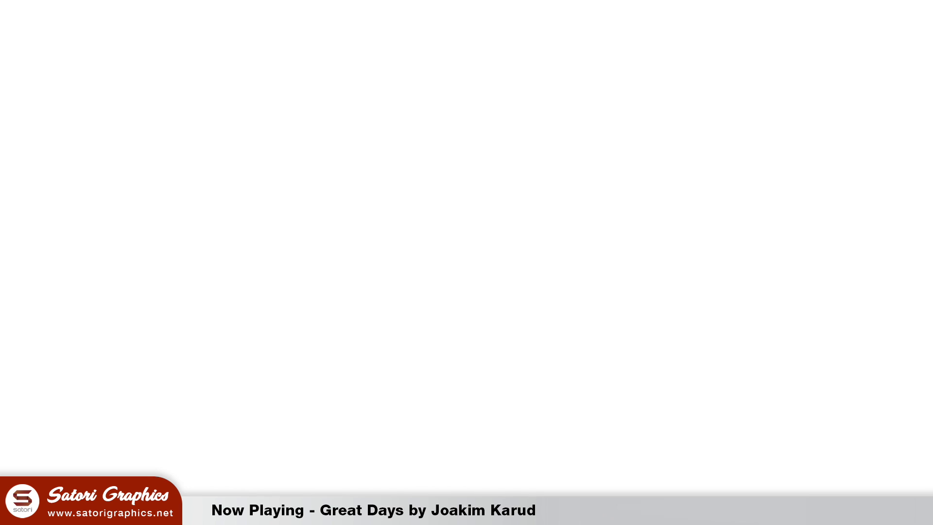
left_click(81, 101)
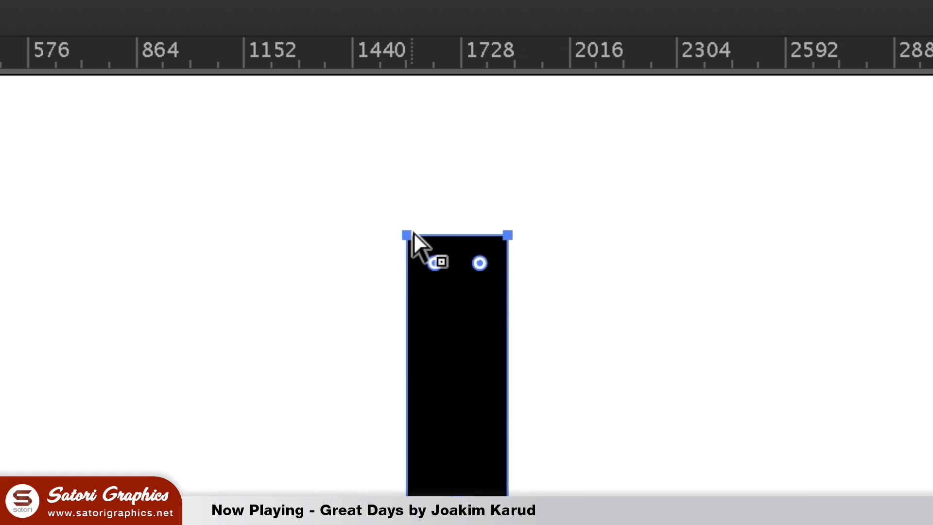
Step: Select the bar's top two anchors and nudge them left with the arrow keys
left_click(389, 145)
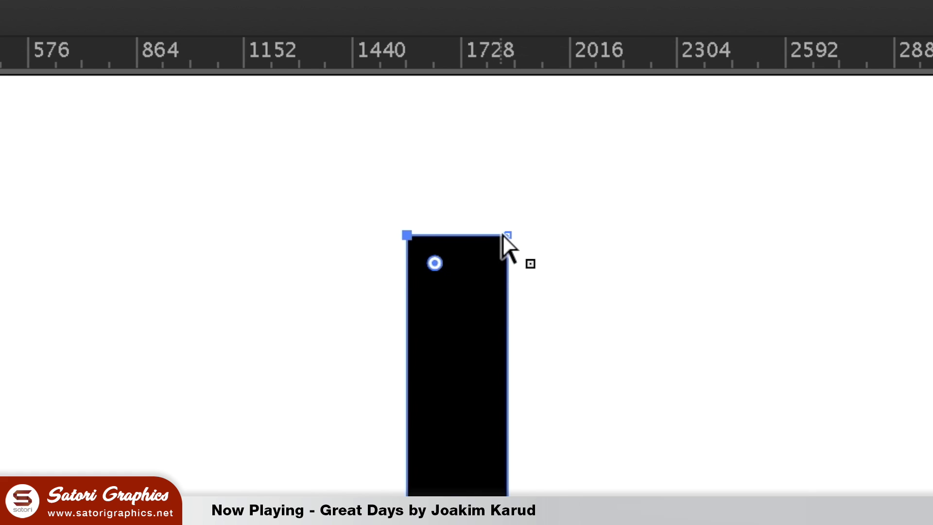
left_click(507, 235, "shift")
key("Left")
key("Left")
key("Left")
key("Left")
key("Left")
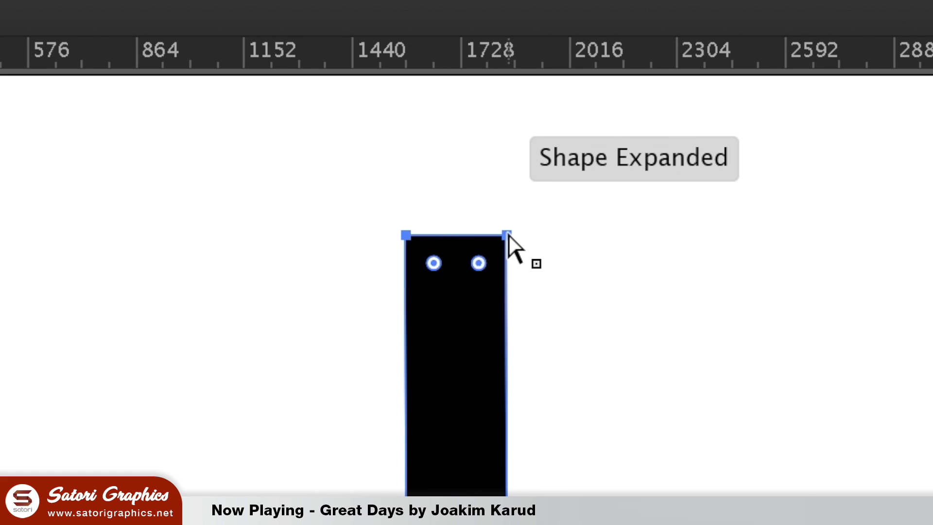
key("Left")
key("Left")
key("Left")
key("Left")
key("Left")
key("Left")
key("Left")
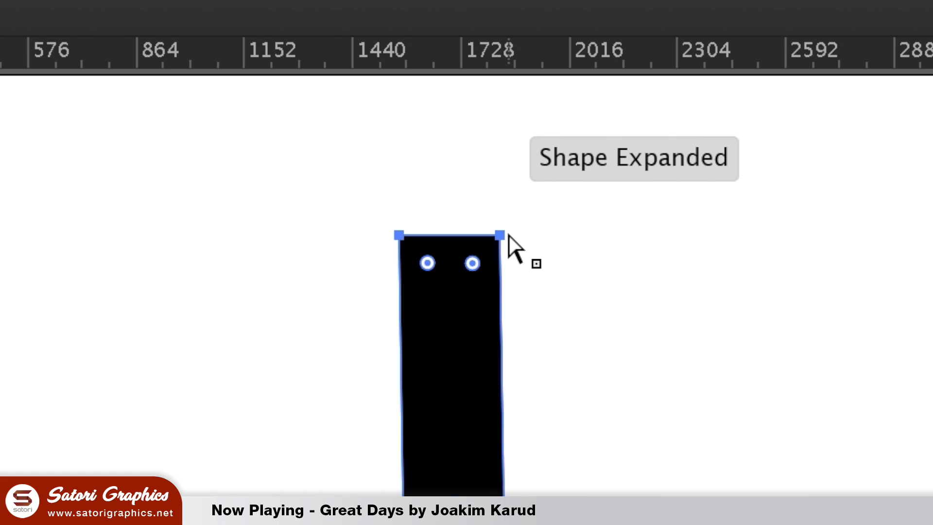
key("Left")
key("Left")
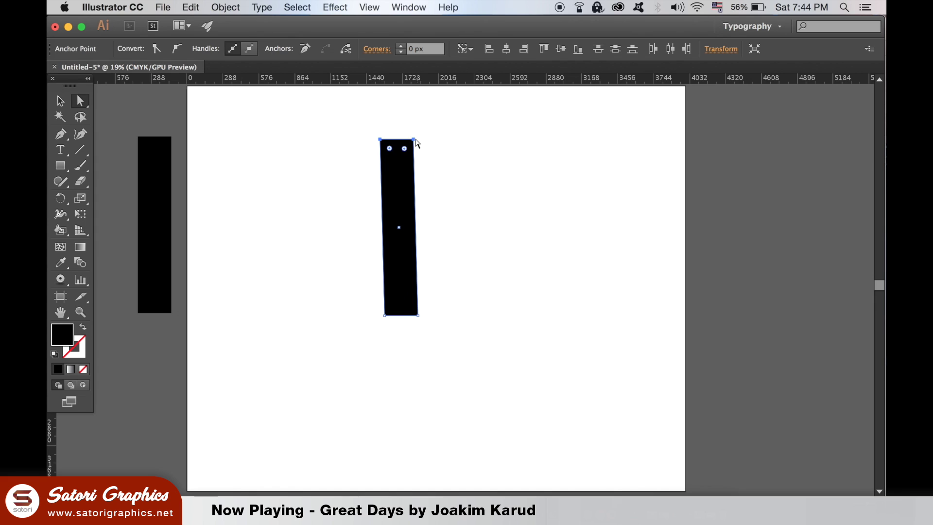
Step: Drag the bar's top two anchors far to the left to slant it strongly
key("super+shift+a")
key("super+equal")
key("super+equal")
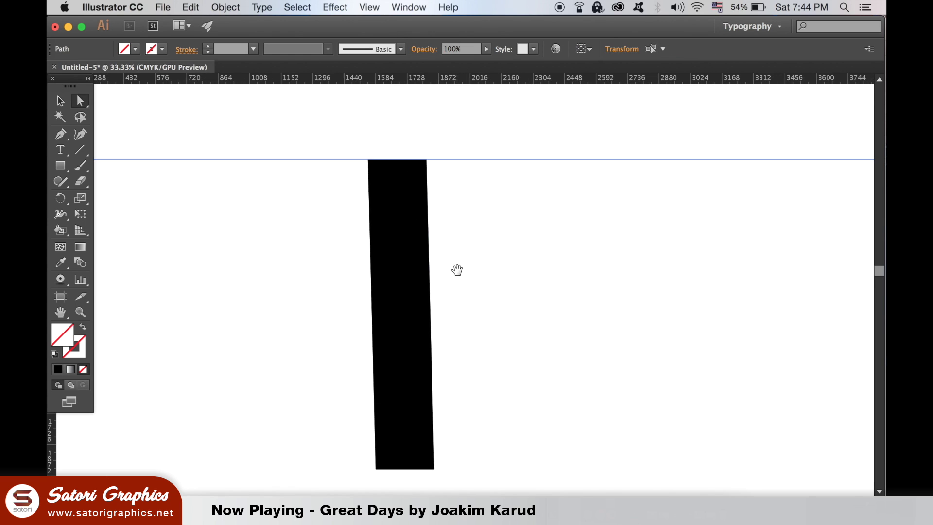
left_click(385, 171)
left_click(369, 162)
left_click(427, 160, "shift")
left_click_drag(426, 160, 266, 162)
Step: Drag the top-right anchor back to the right to ease the slant
key("v")
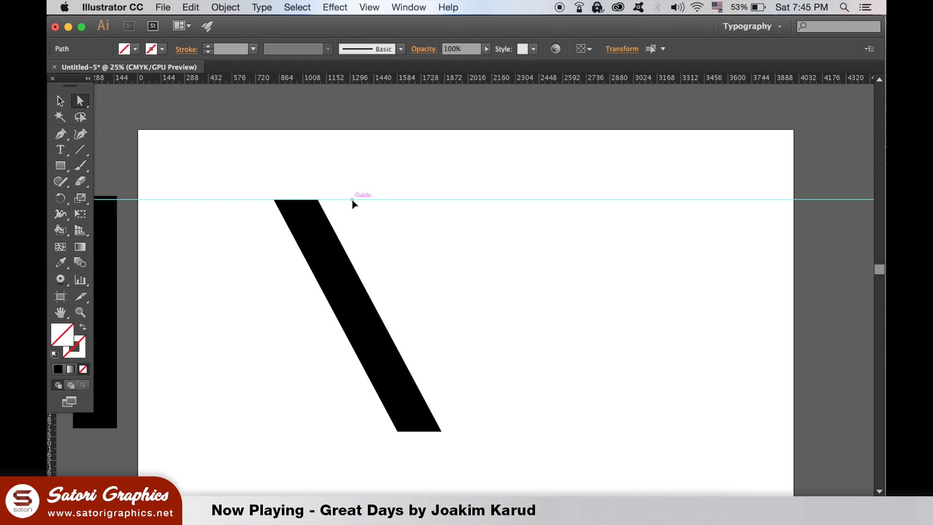
key("super+equal")
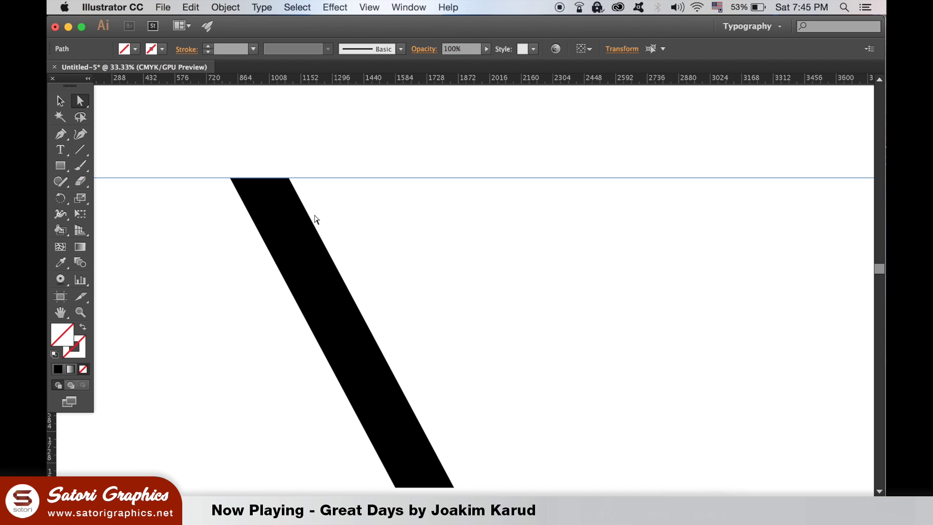
left_click(287, 219)
left_click(289, 179)
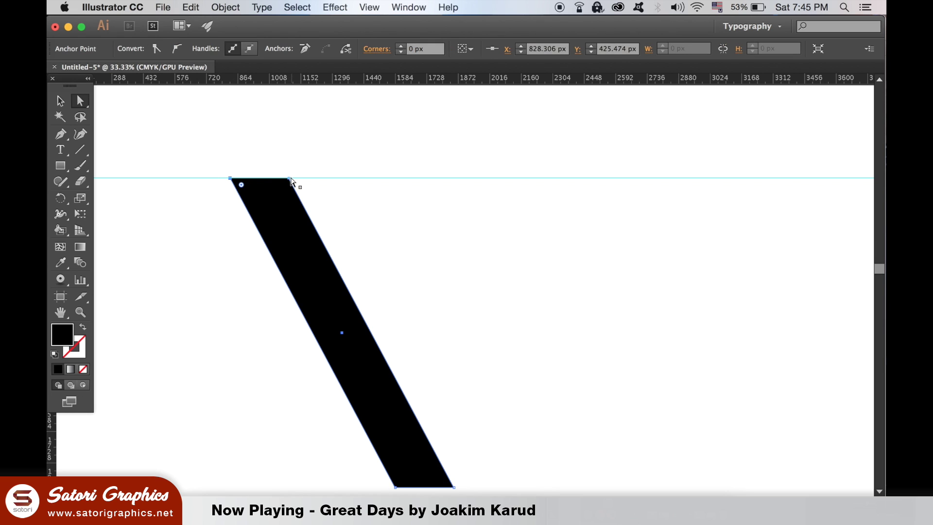
left_click_drag(289, 181, 350, 180)
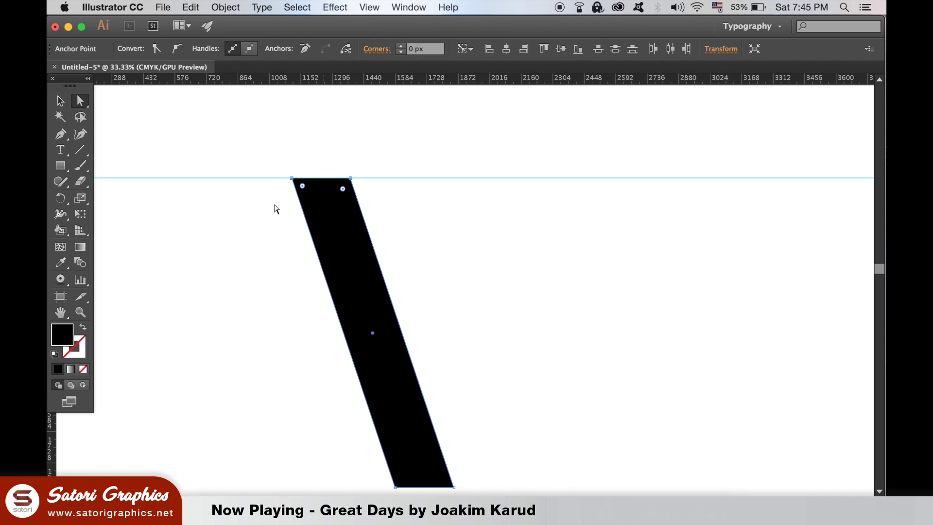
key("super+minus")
key("super+minus")
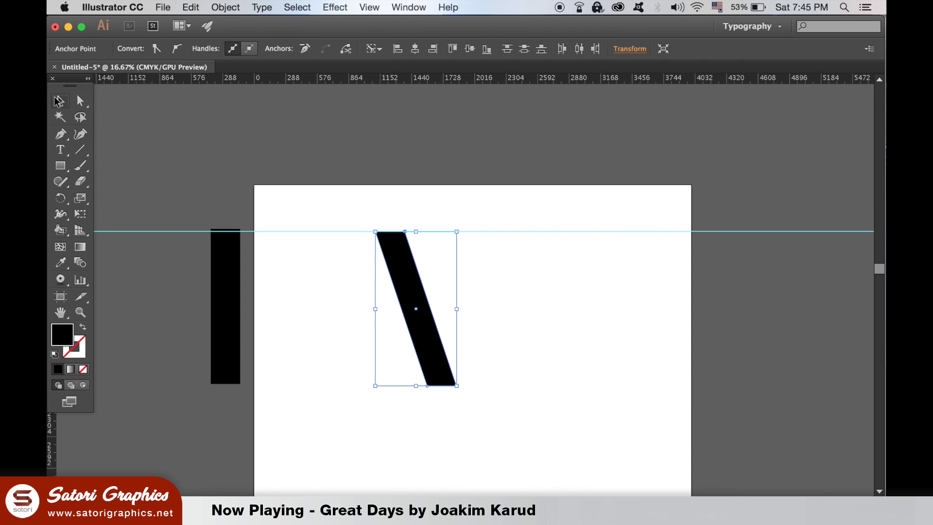
Step: Alt-drag a copy of the slanted bar just to its right
key("v")
left_click(555, 266)
key("super+equal")
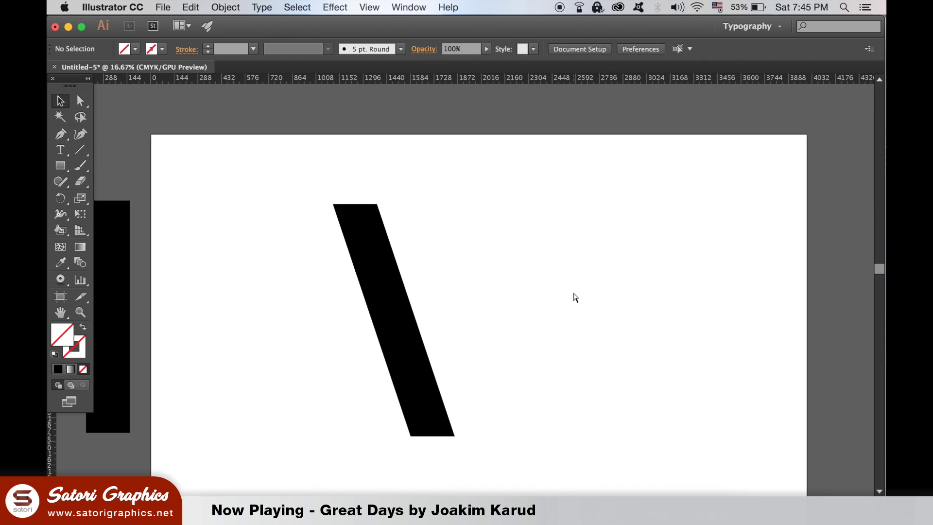
left_click(549, 305)
scroll(462, 273, "down", 4)
scroll(462, 272, "right", 3)
left_click(331, 217)
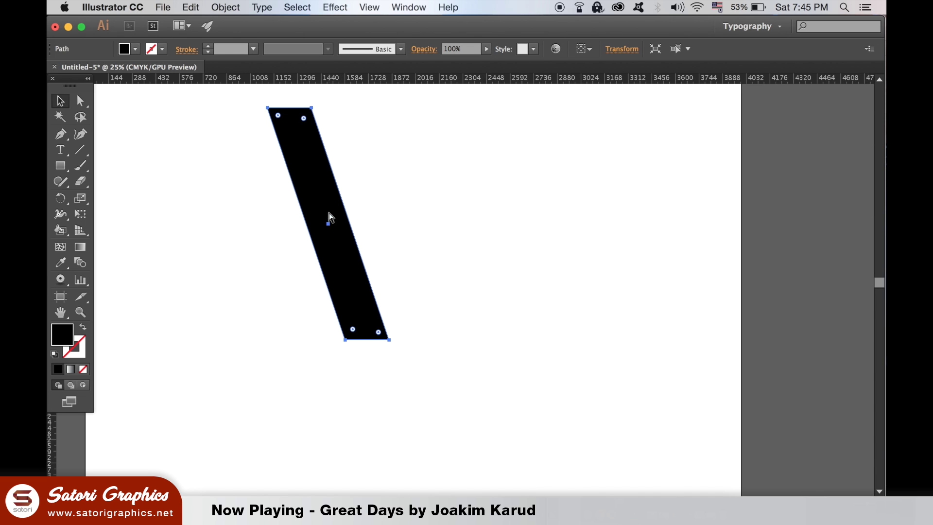
left_click_drag(323, 199, 393, 202)
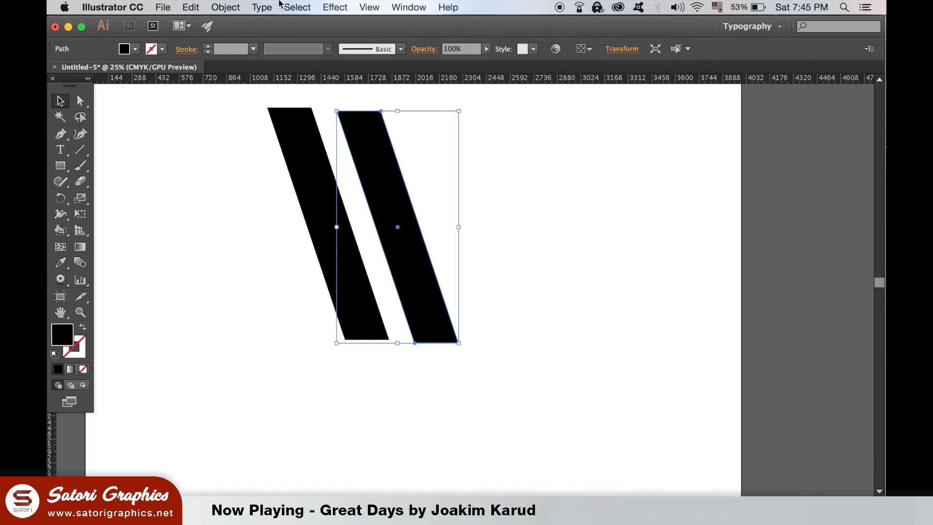
Step: Reflect the copy, move it to meet the original, and select both bars
left_click(229, 7)
mouse_move(263, 23)
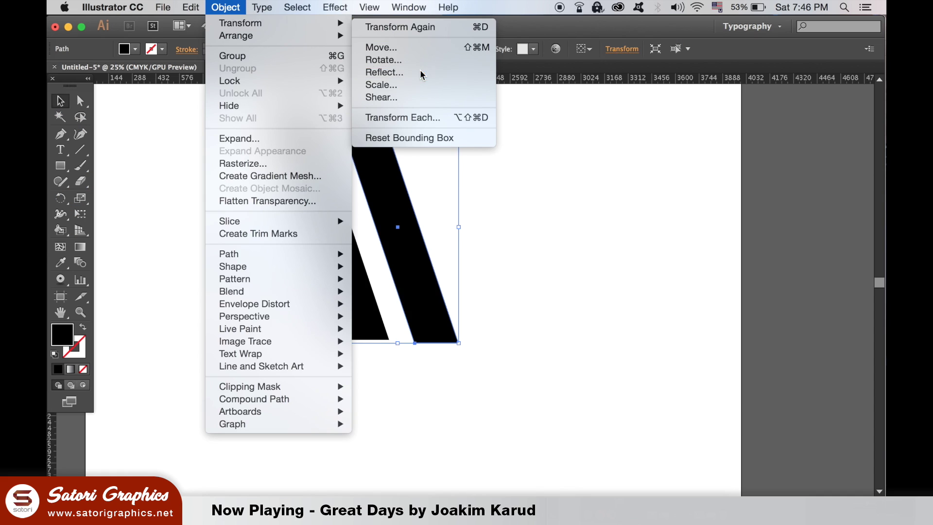
left_click(645, 172)
left_click(809, 409)
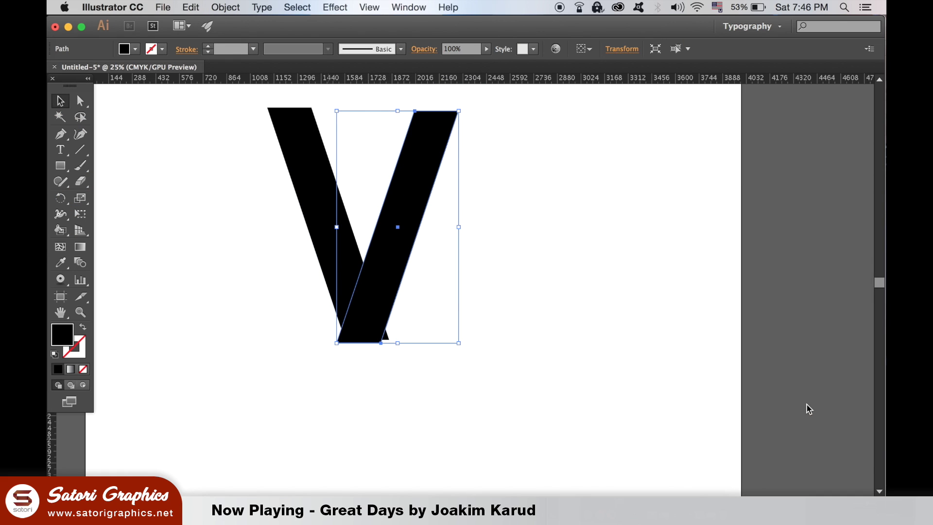
left_click_drag(389, 275, 396, 272)
left_click(538, 290)
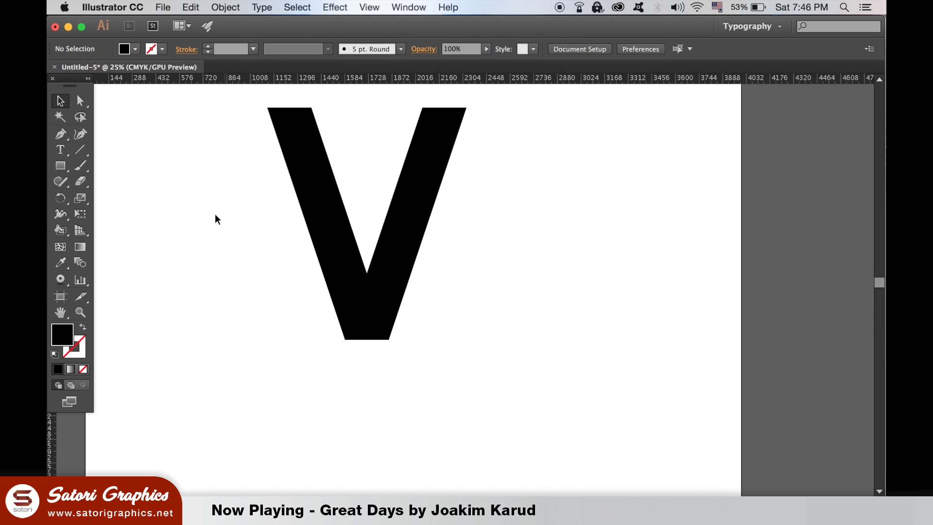
left_click_drag(215, 214, 413, 281)
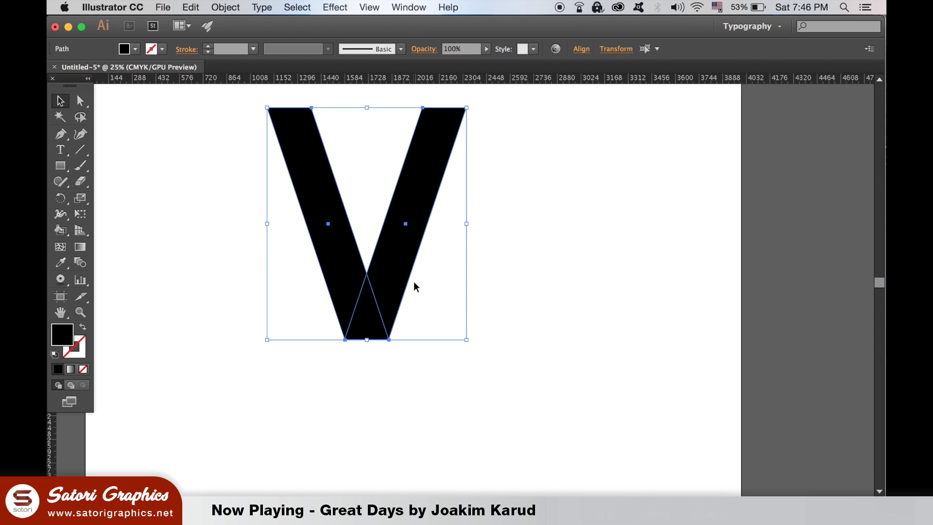
Step: Vertically centre the two V strokes on each other
left_click(582, 50)
left_click(554, 84)
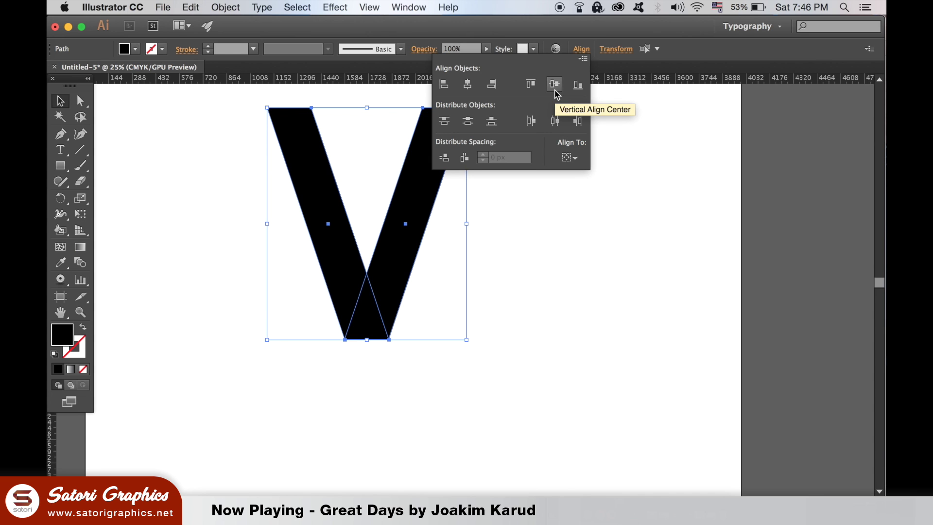
left_click(531, 294)
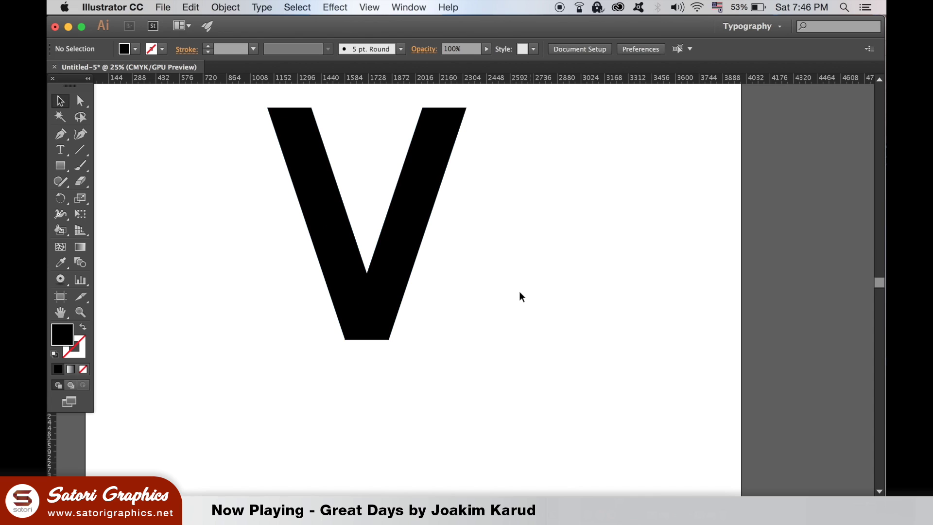
Step: Send the V's right stroke behind the left stroke
left_click(407, 238)
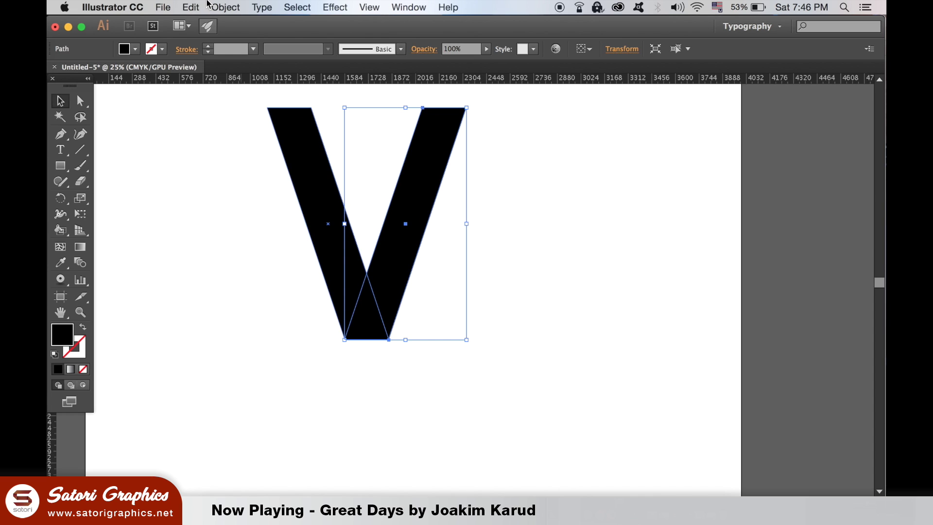
left_click(226, 7)
mouse_move(242, 35)
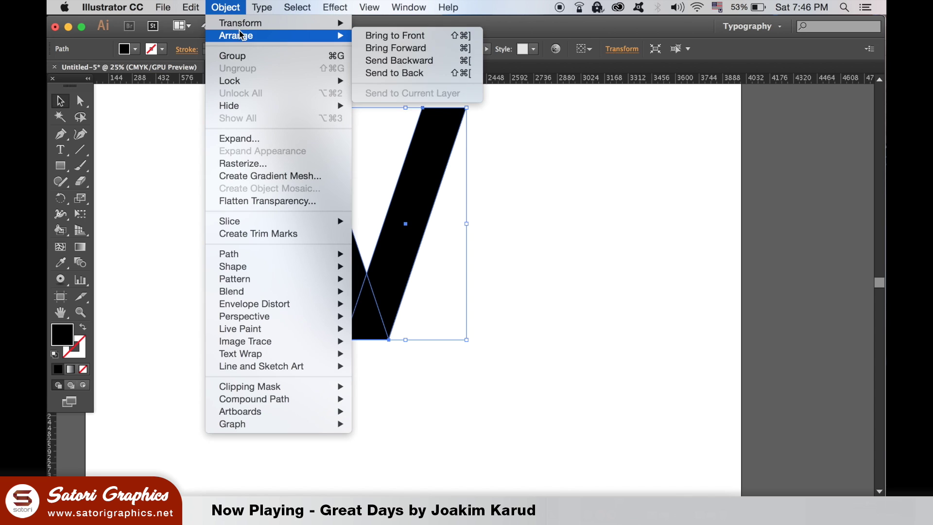
left_click(403, 73)
left_click(532, 193)
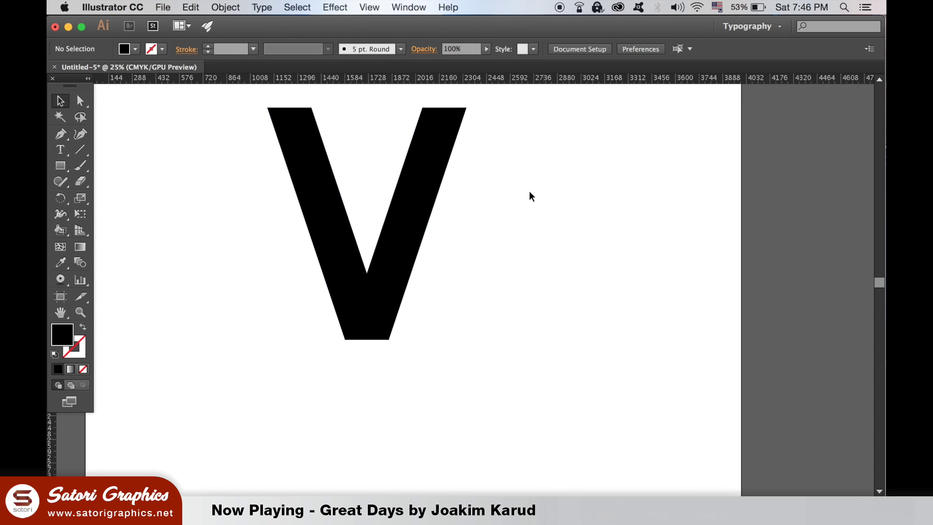
left_click(339, 178)
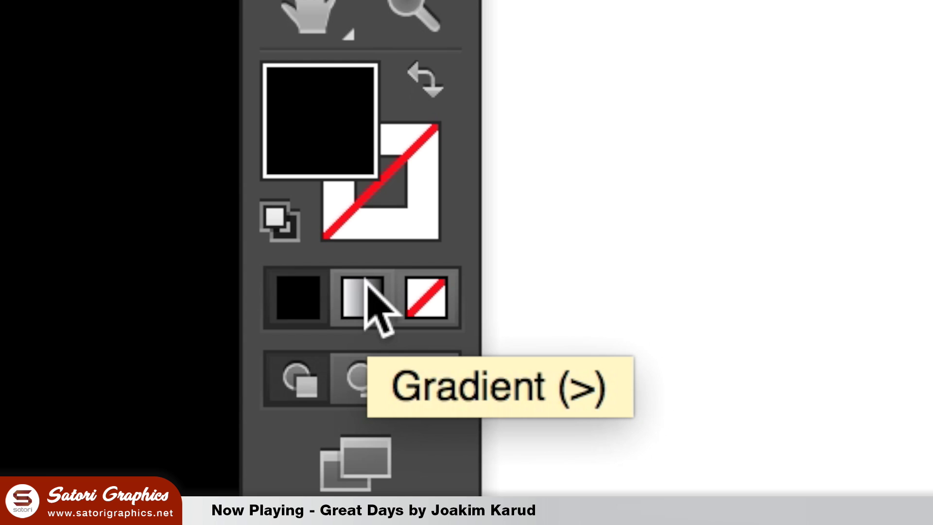
Step: Give the left stroke a gradient fill angled at -90°
left_click(366, 291)
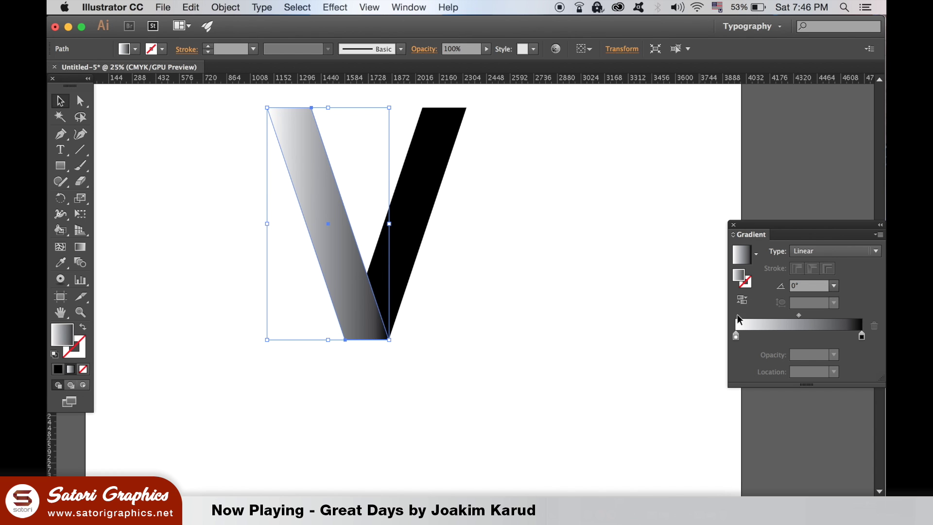
left_click(832, 286)
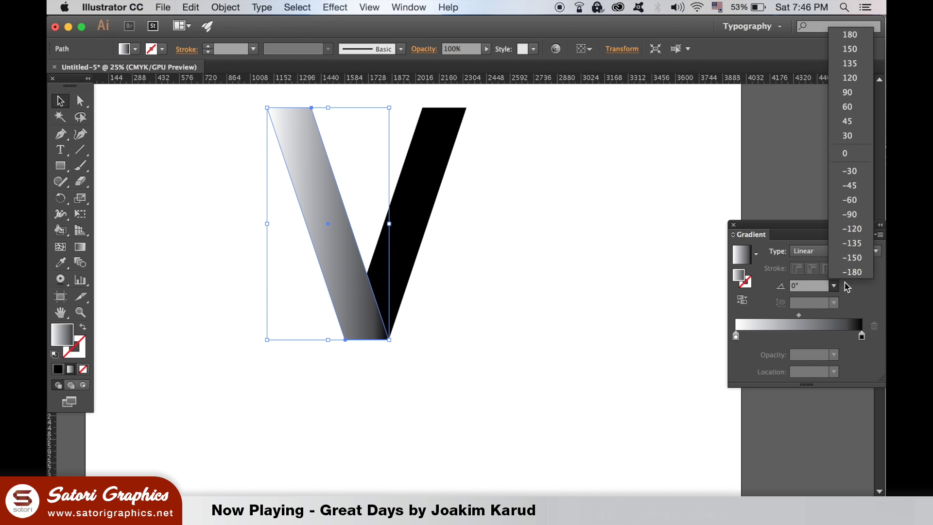
left_click(850, 217)
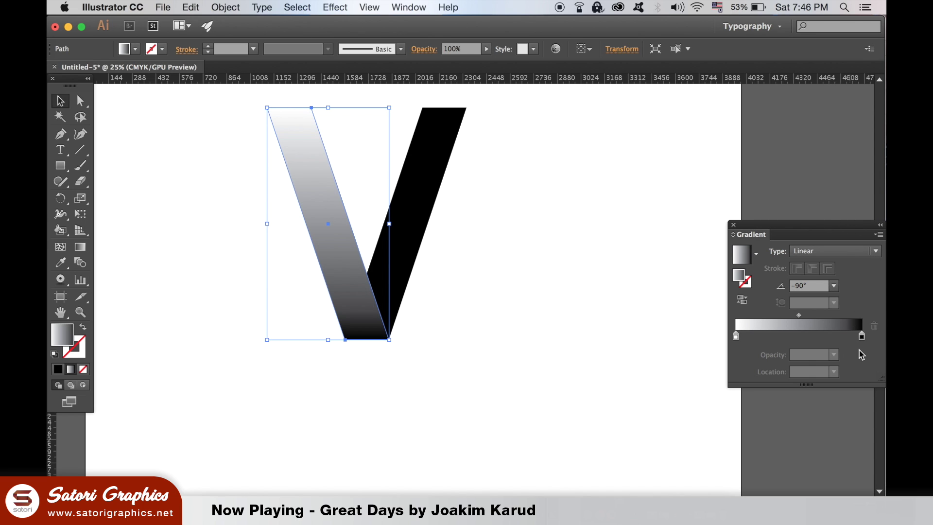
left_click_drag(818, 221, 743, 172)
Step: Make the gradient's end stop sky blue and add a light blue start stop
double_click(786, 287)
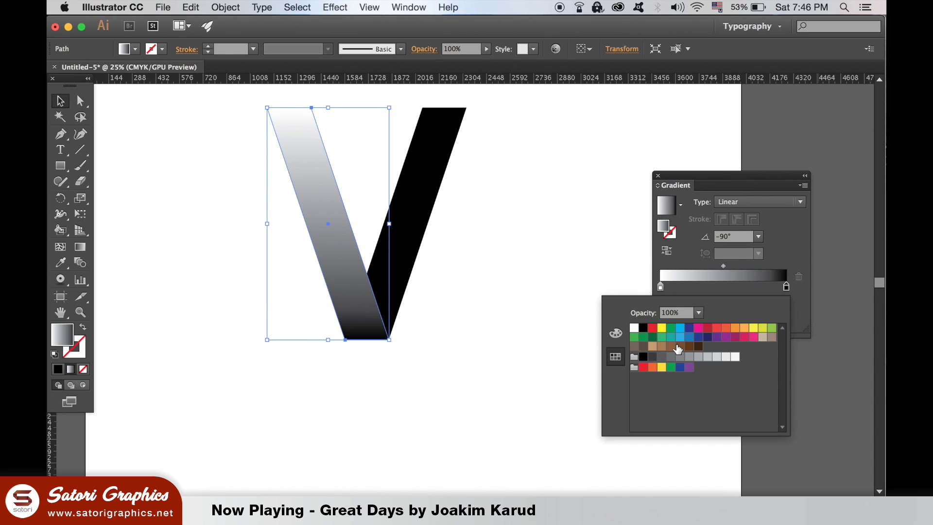
left_click(680, 328)
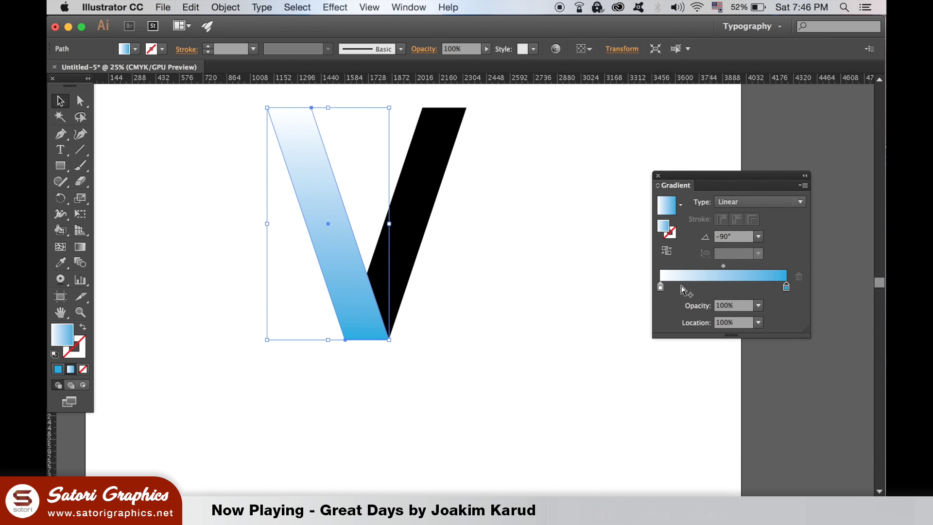
left_click_drag(683, 290, 661, 290)
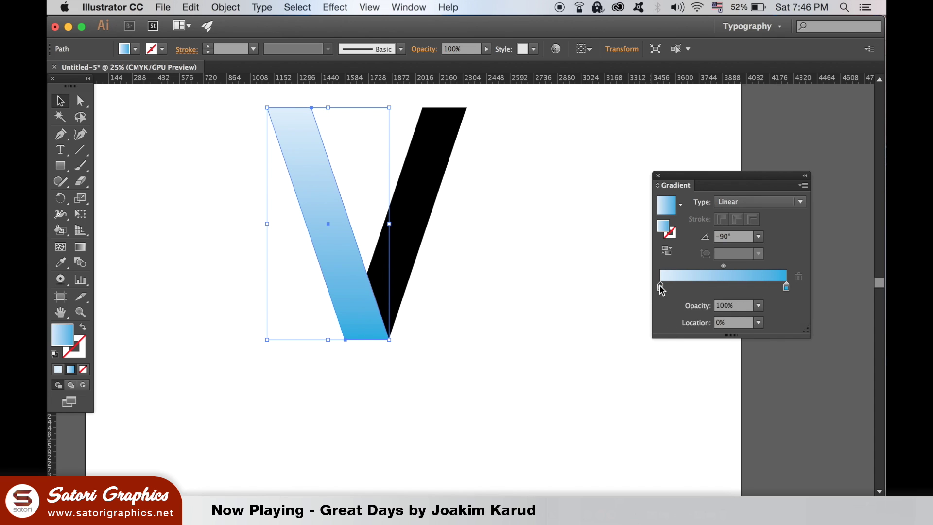
double_click(662, 288)
left_click(616, 333)
left_click(794, 244)
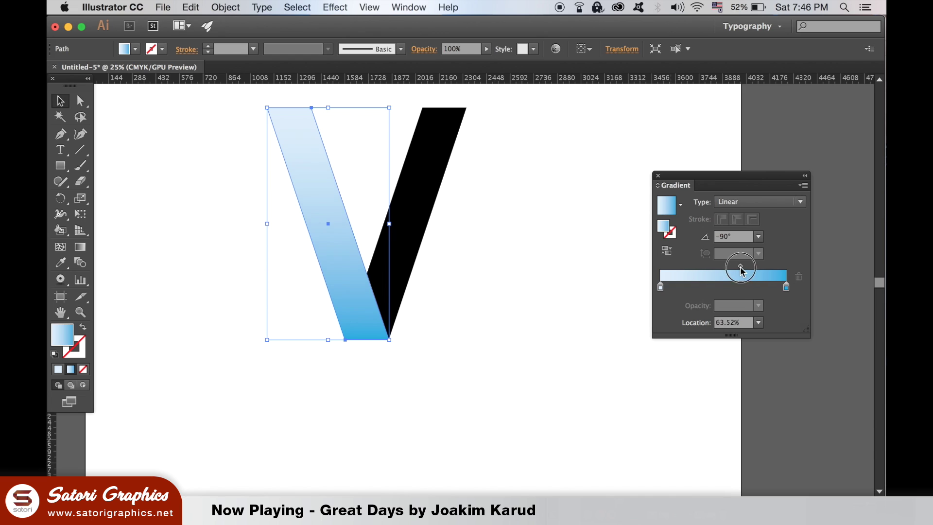
Step: Add a mid-blue middle stop and darken the end stop toward CMYK 70/15/0/15
left_click(704, 287)
left_click_drag(704, 286, 722, 287)
double_click(723, 286)
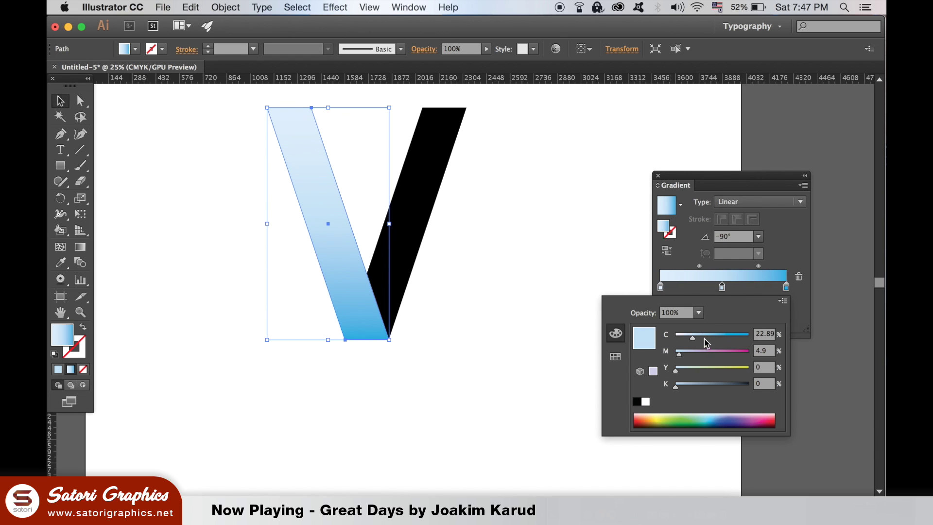
left_click_drag(704, 342, 698, 338)
left_click_drag(675, 385, 684, 386)
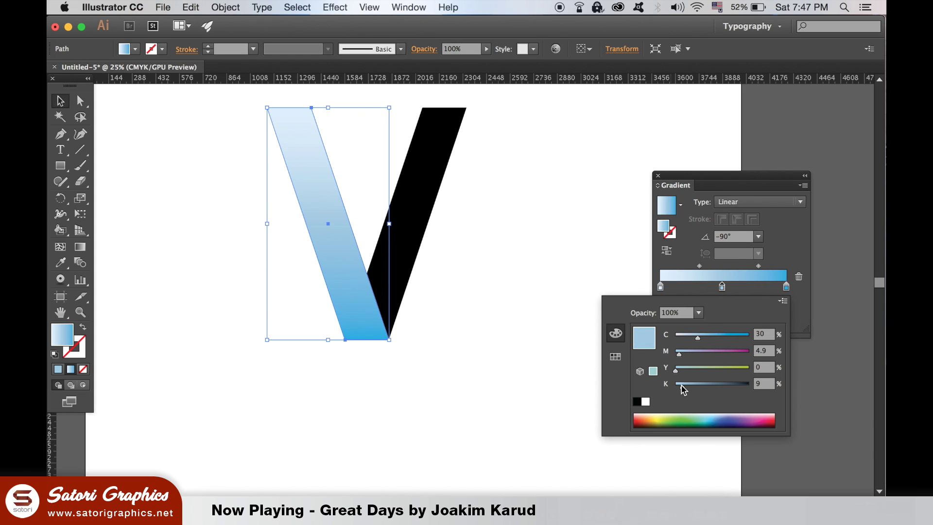
double_click(787, 287)
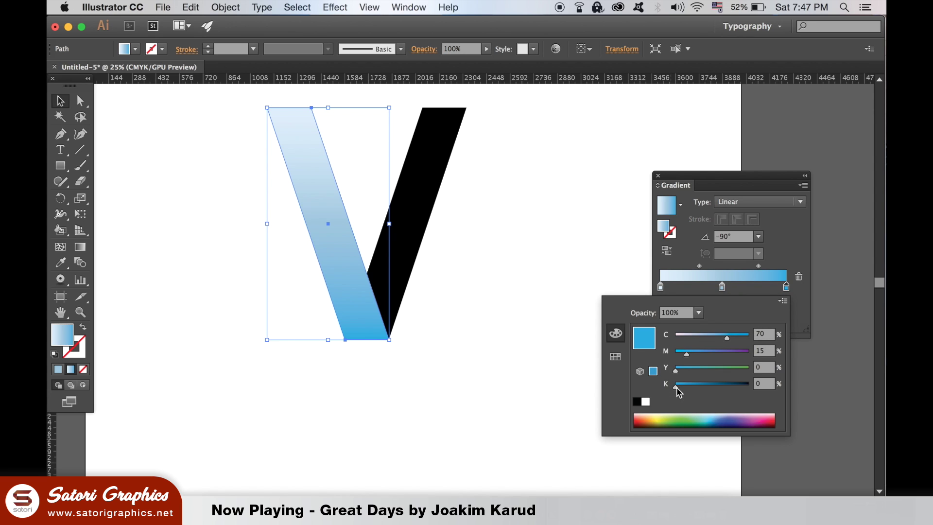
left_click_drag(677, 386, 687, 386)
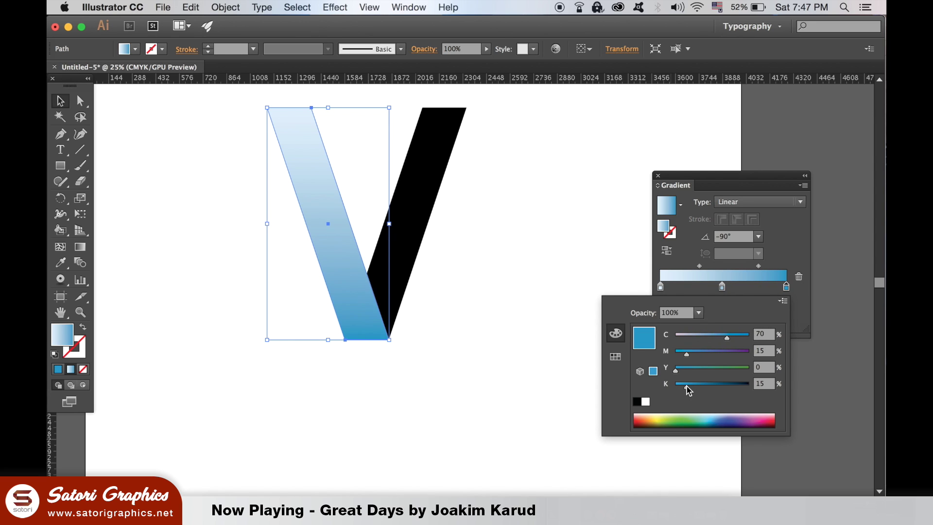
left_click(761, 269)
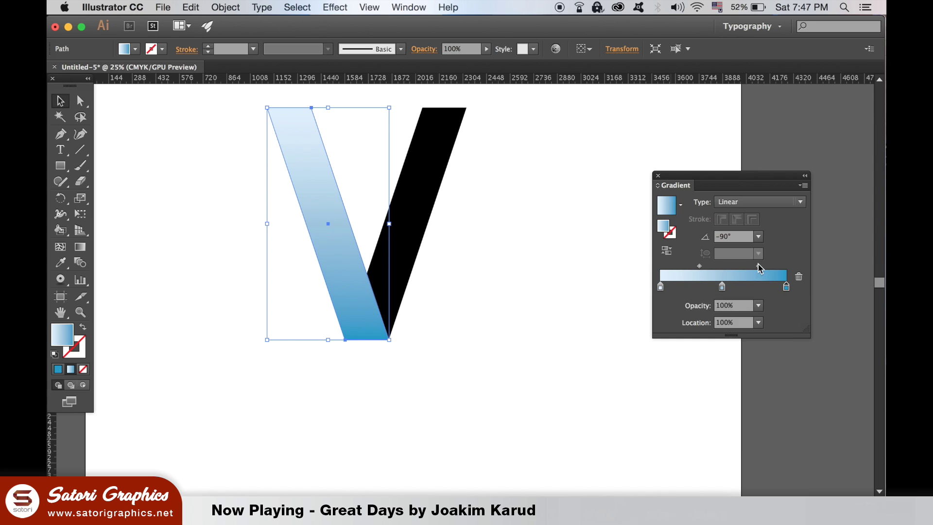
left_click(244, 184)
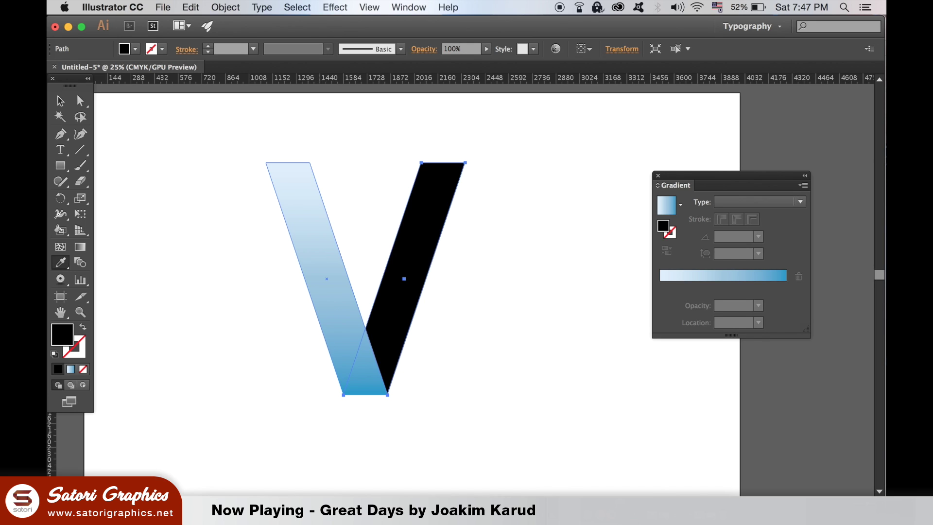
Step: Copy the left stroke's gradient onto the right stroke and angle it -60°
left_click(325, 254)
left_click(61, 101)
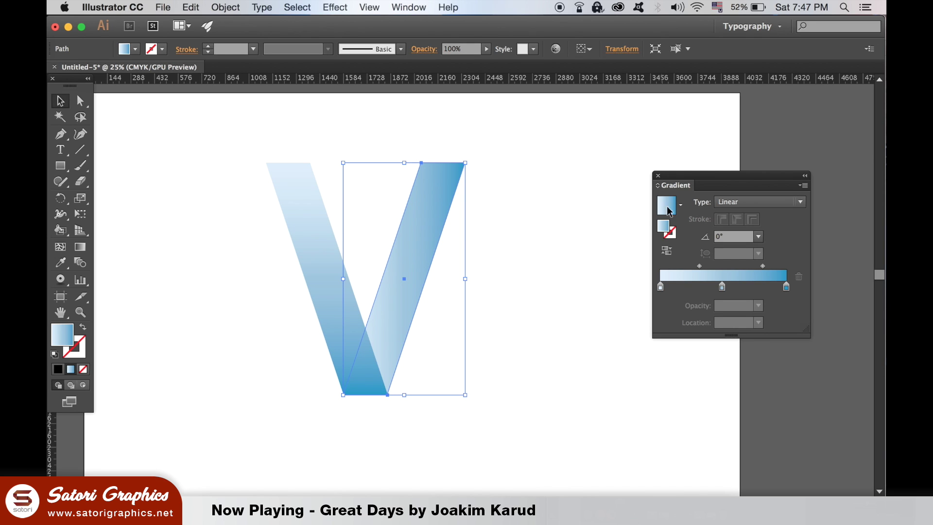
left_click(759, 238)
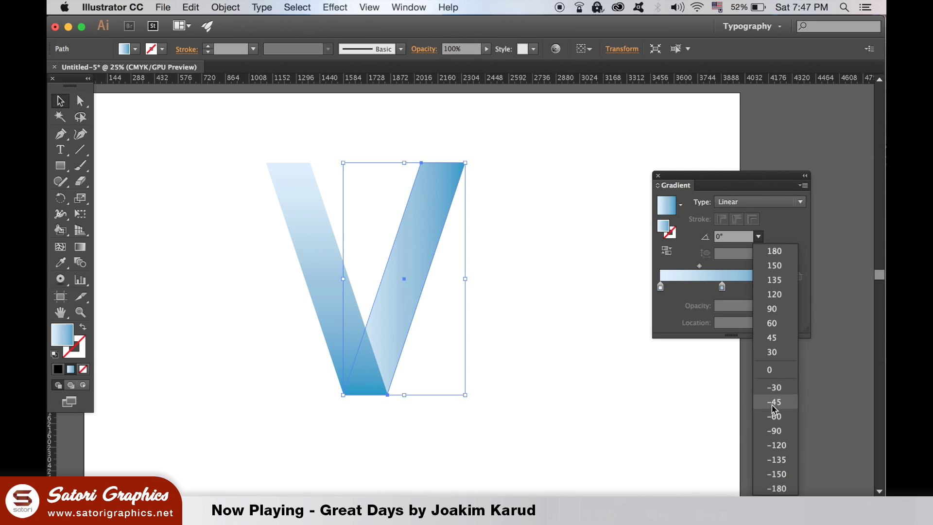
left_click(778, 418)
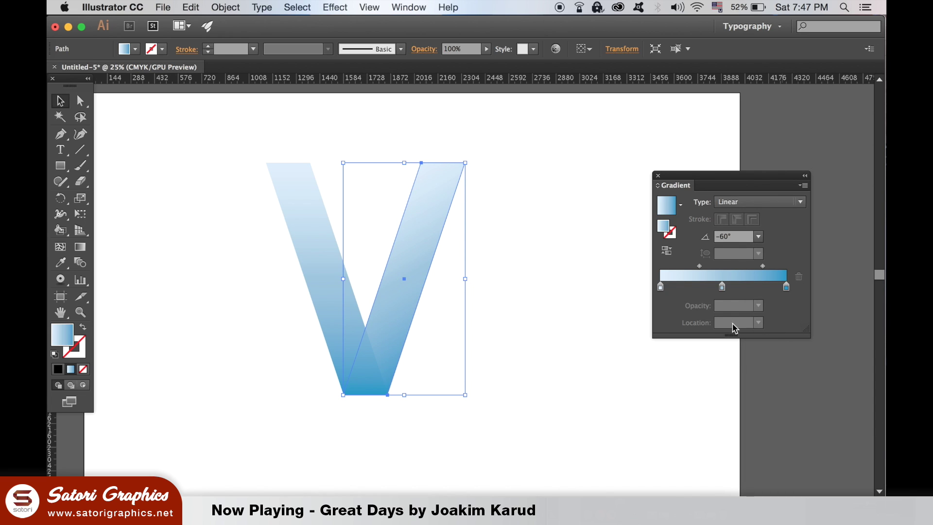
Step: Darken the right stroke's end colour and replace its middle gradient stop
left_click(562, 355)
left_click(402, 277)
double_click(786, 288)
left_click_drag(691, 387, 704, 388)
left_click(722, 286)
left_click_drag(723, 287, 724, 311)
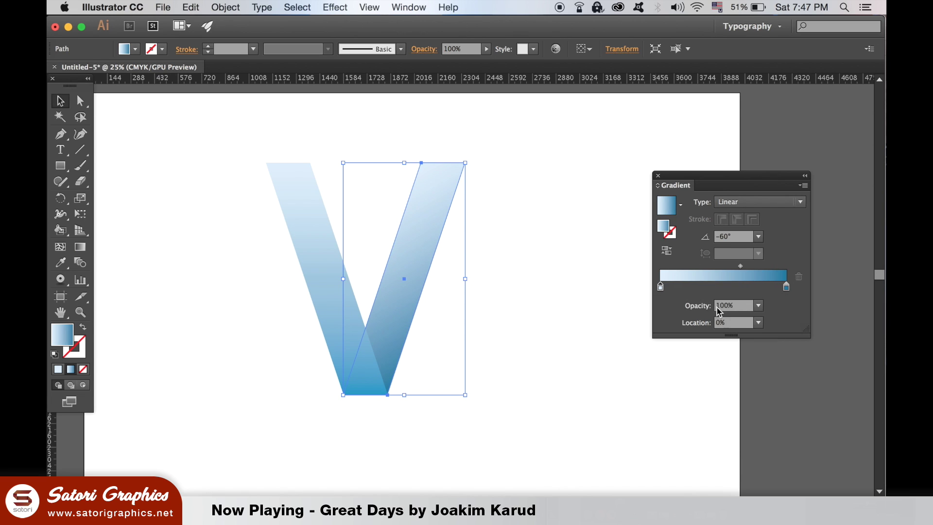
left_click(739, 286)
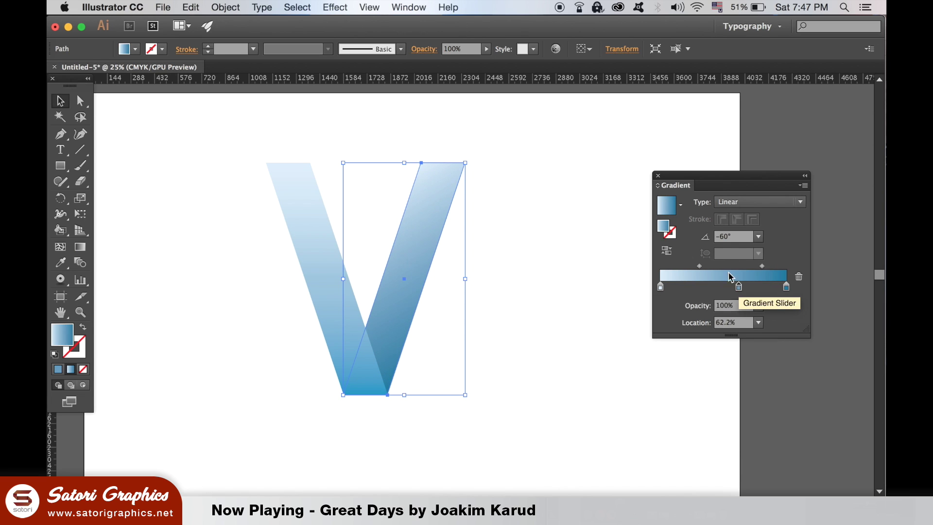
Step: Set the gradient angle to -120°, end stop to 64% black, middle stop at 55.88%
left_click(758, 236)
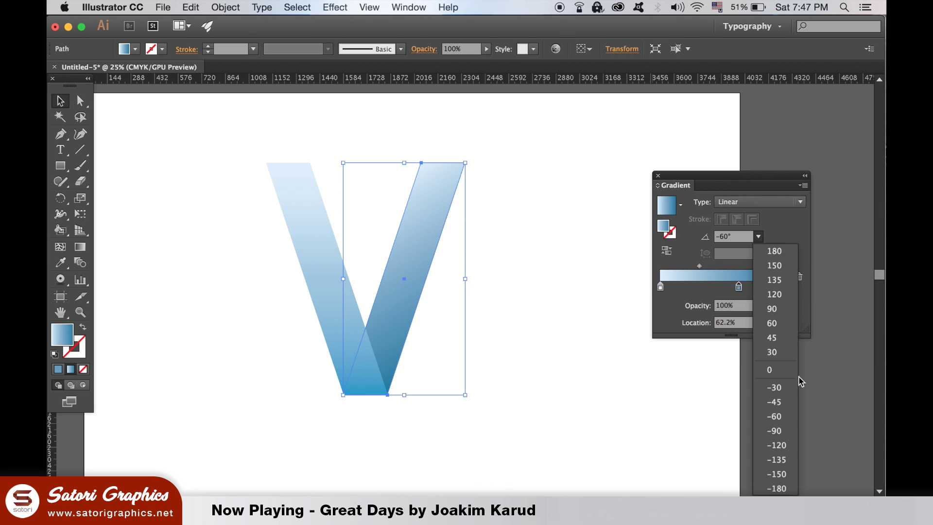
left_click(778, 444)
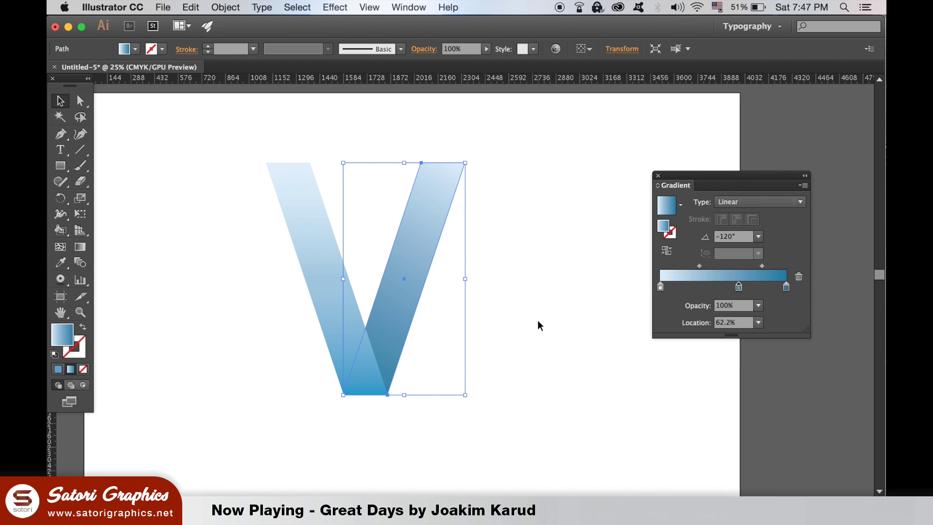
double_click(787, 286)
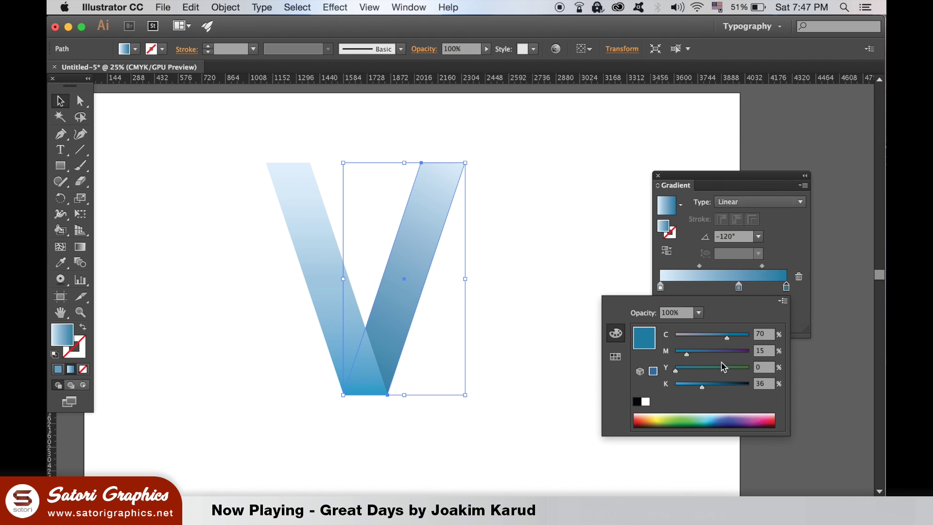
left_click(710, 387)
left_click(717, 387)
left_click(720, 388)
left_click(723, 387)
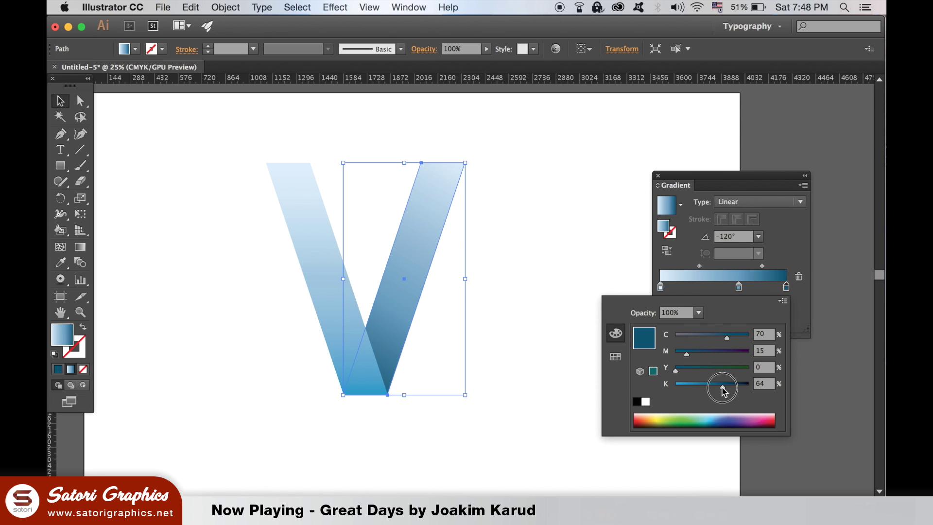
left_click(739, 287)
left_click_drag(738, 287, 699, 266)
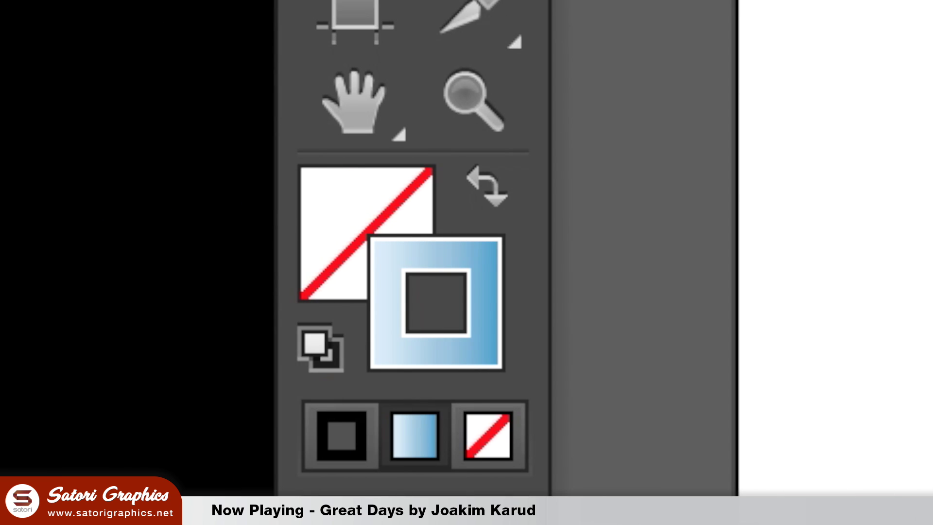
Step: Swap fill and stroke so the blue gradient sits on the stroke with no fill
left_click(478, 198)
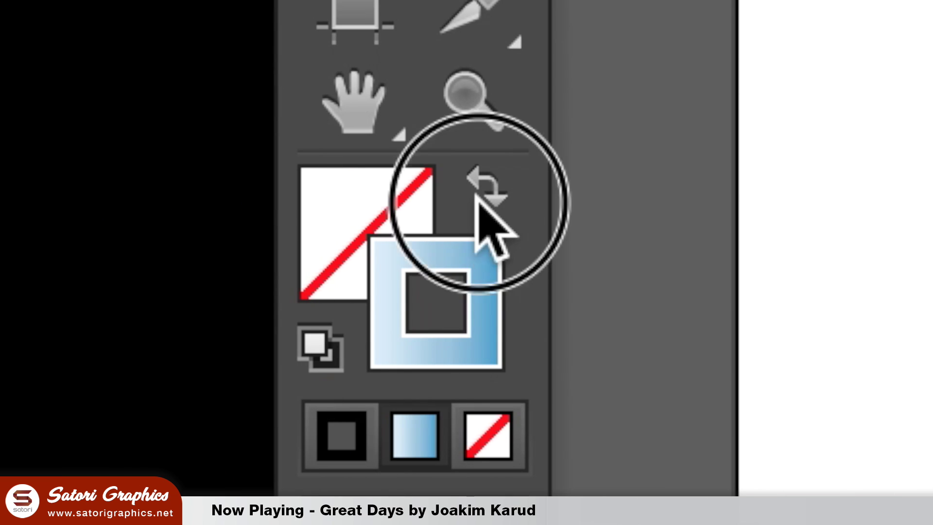
left_click(483, 209)
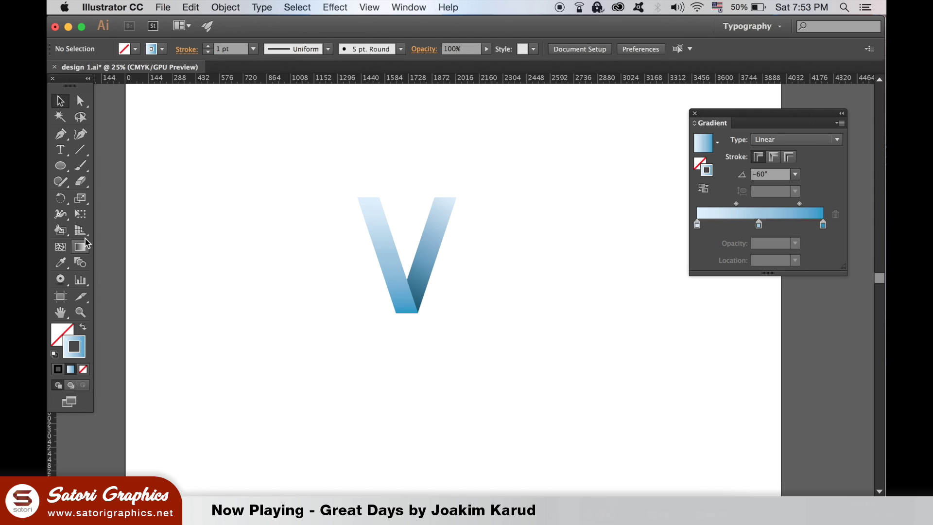
left_click(63, 167)
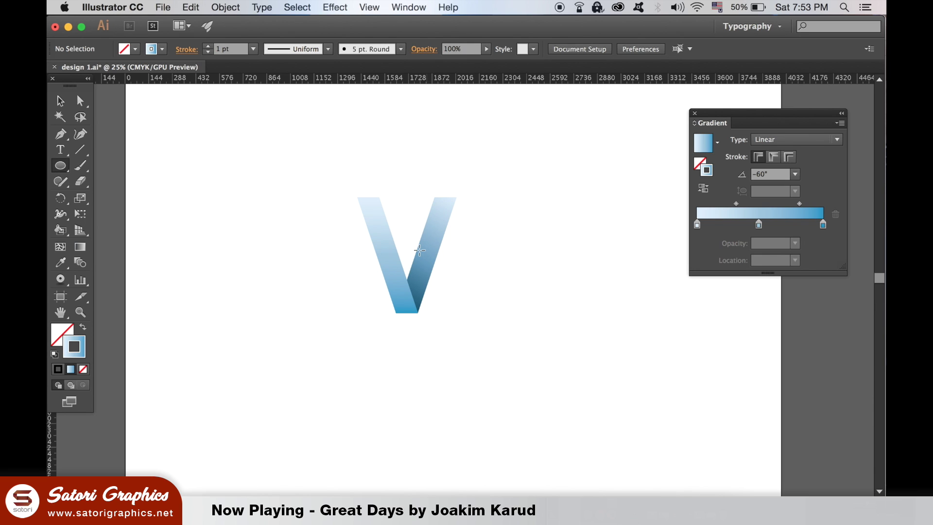
Step: Draw a circle over the V and give it a 100 pt gradient stroke
left_click_drag(404, 243, 515, 311)
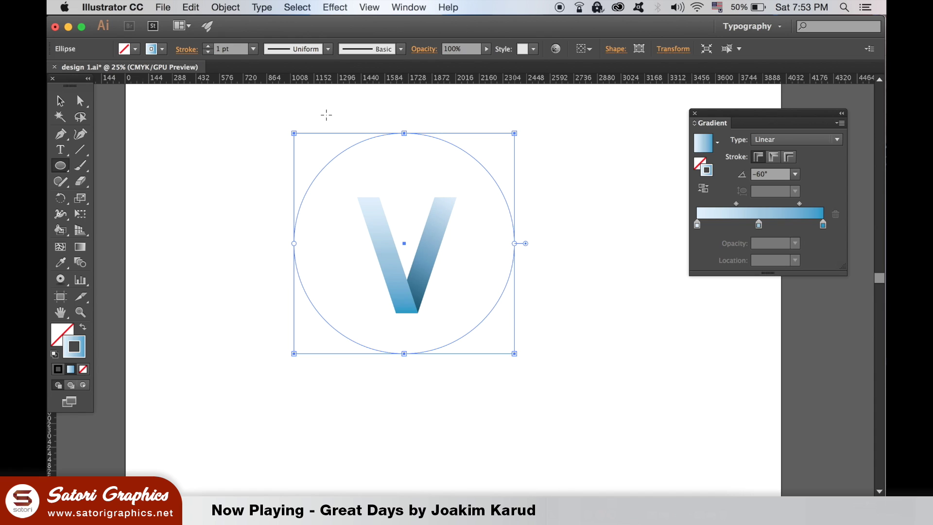
left_click(253, 49)
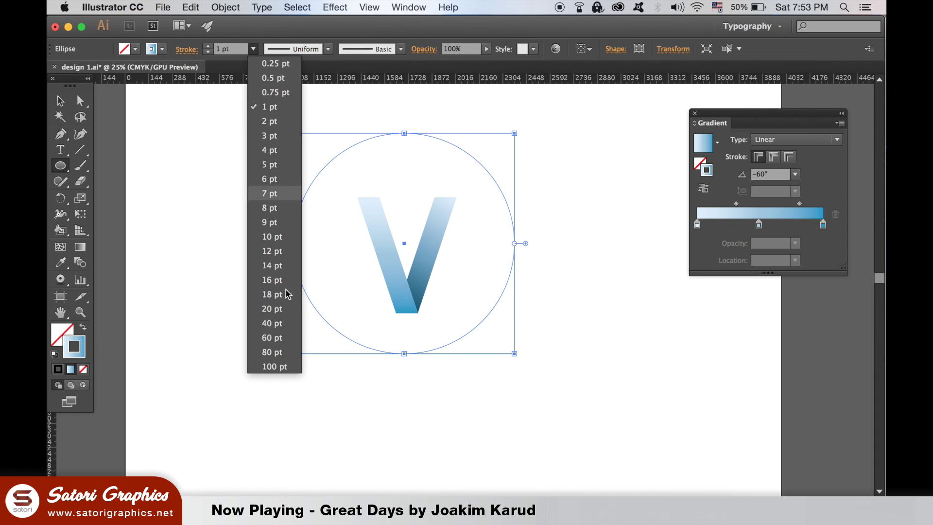
left_click(285, 367)
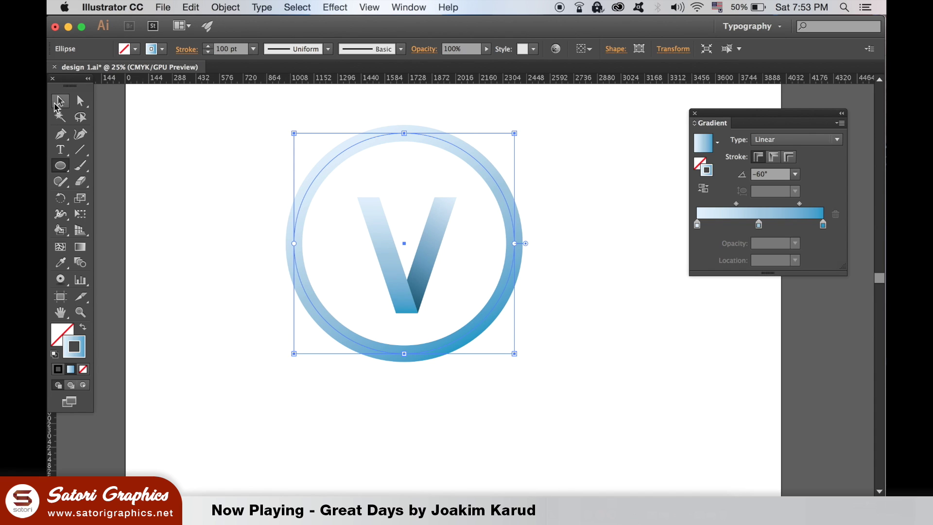
Step: Shrink the circle slightly and nudge it to centre it around the V
key("v")
left_click(608, 235)
left_click(511, 214)
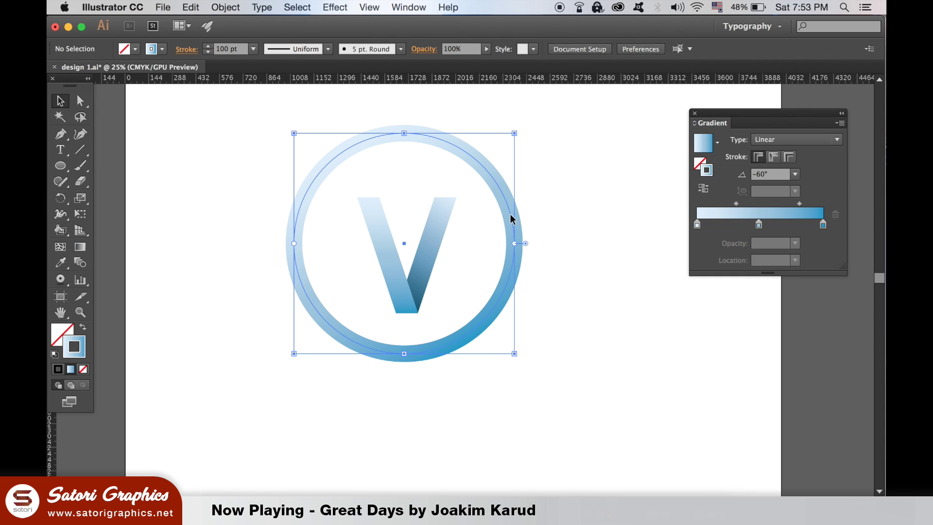
left_click_drag(513, 130, 511, 154)
left_click_drag(485, 189, 488, 201)
key("Left")
key("Left")
key("Left")
key("Left")
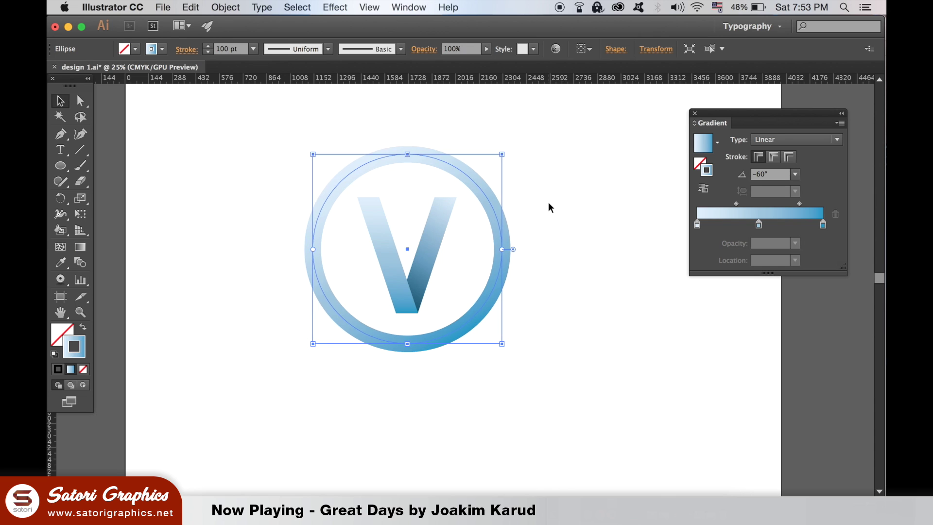
key("Up")
key("Up")
left_click(589, 244)
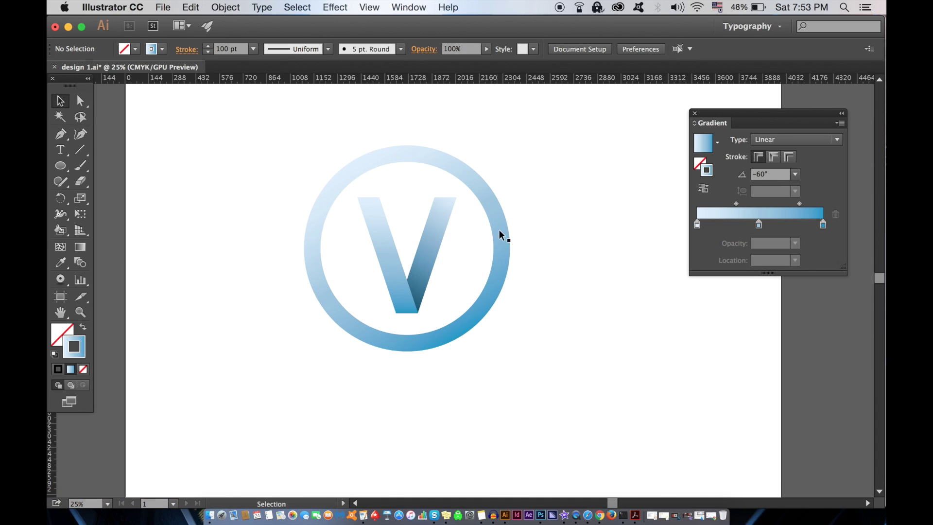
Step: Enter -75° as the ring's gradient angle in the Gradient panel
left_click(502, 235)
left_click(712, 100)
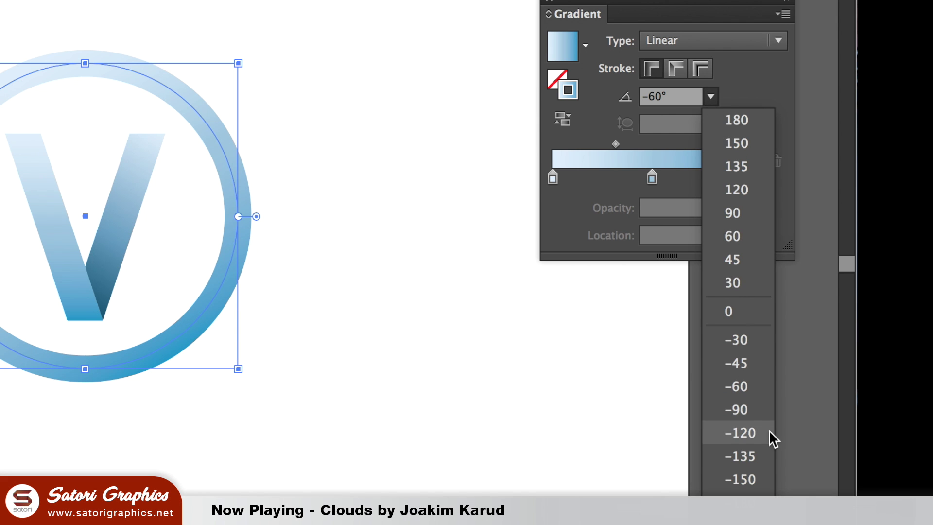
left_click(675, 97)
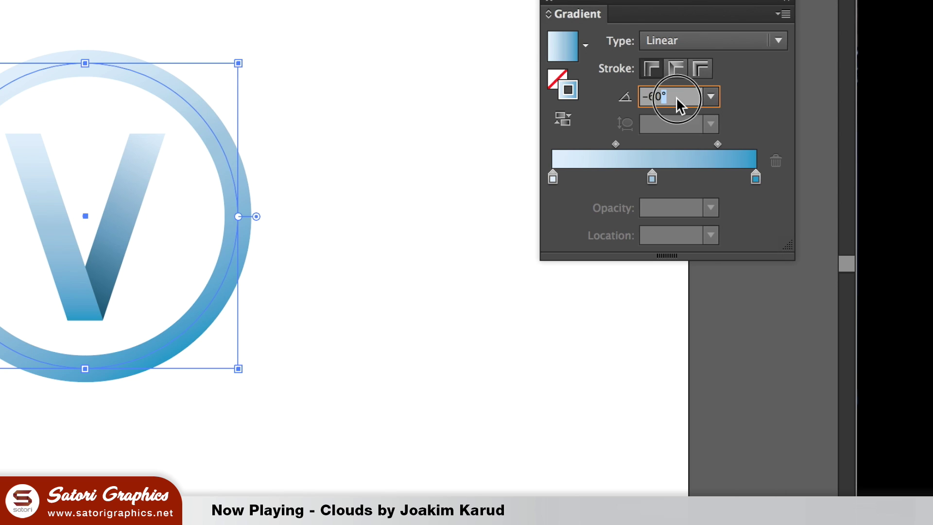
type("-60")
key("BackSpace")
key("BackSpace")
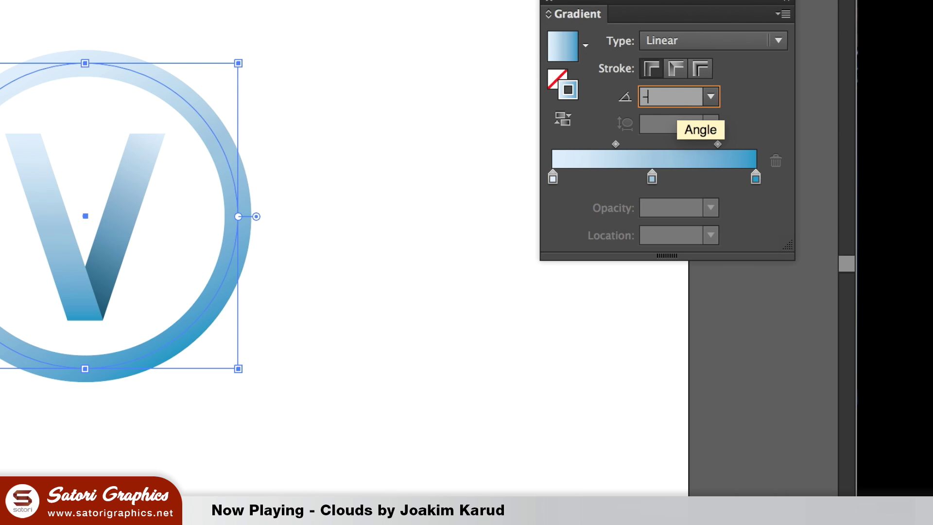
type("75")
key("Return")
left_click(464, 300)
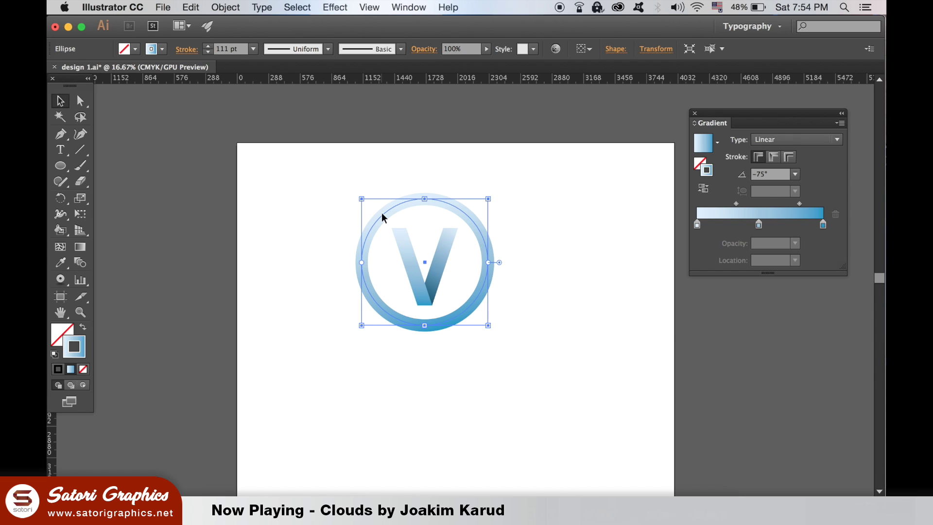
Step: Apply Object > Path > Outline Stroke to turn the ring into a filled shape
left_click(226, 7)
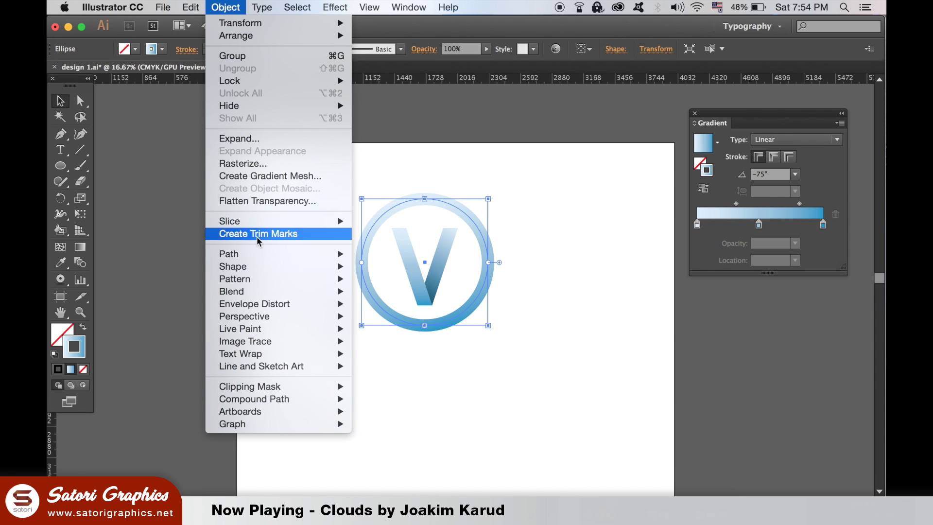
mouse_move(303, 256)
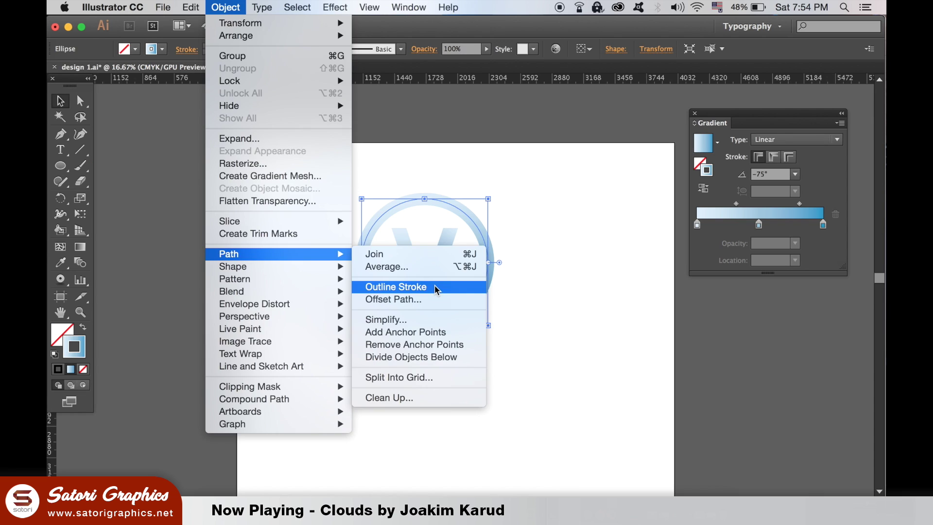
left_click(718, 266)
left_click(879, 273)
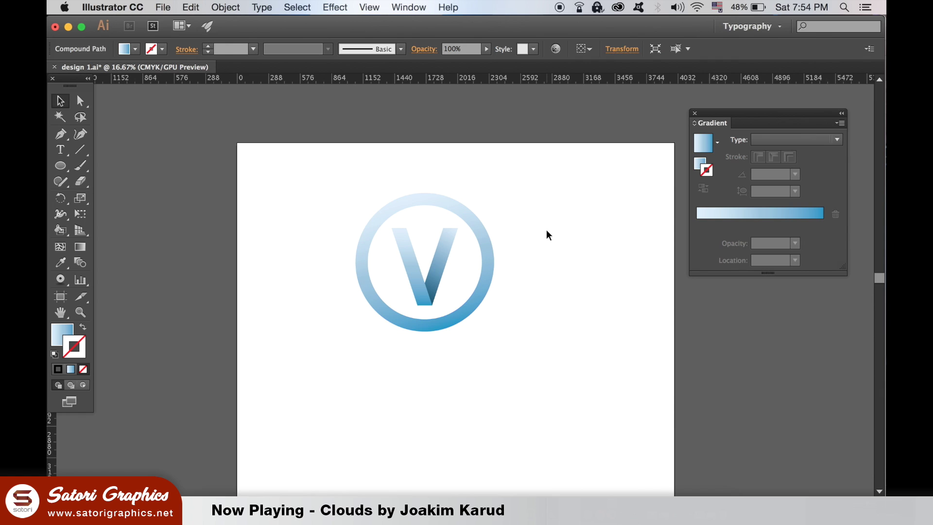